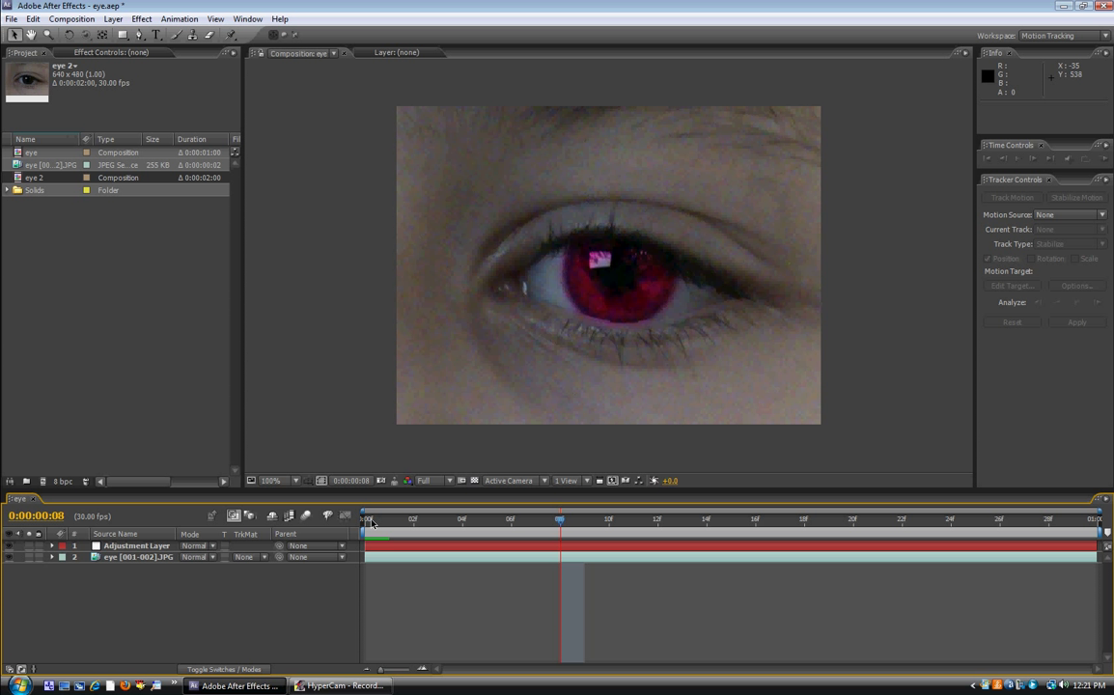
Scrub through the eye photo sequence preview to inspect its frames.
left_click_drag(367, 521, 782, 528)
mouse_move(780, 524)
left_mouse_down()
mouse_move(758, 524)
mouse_move(858, 525)
mouse_move(804, 524)
left_mouse_up()
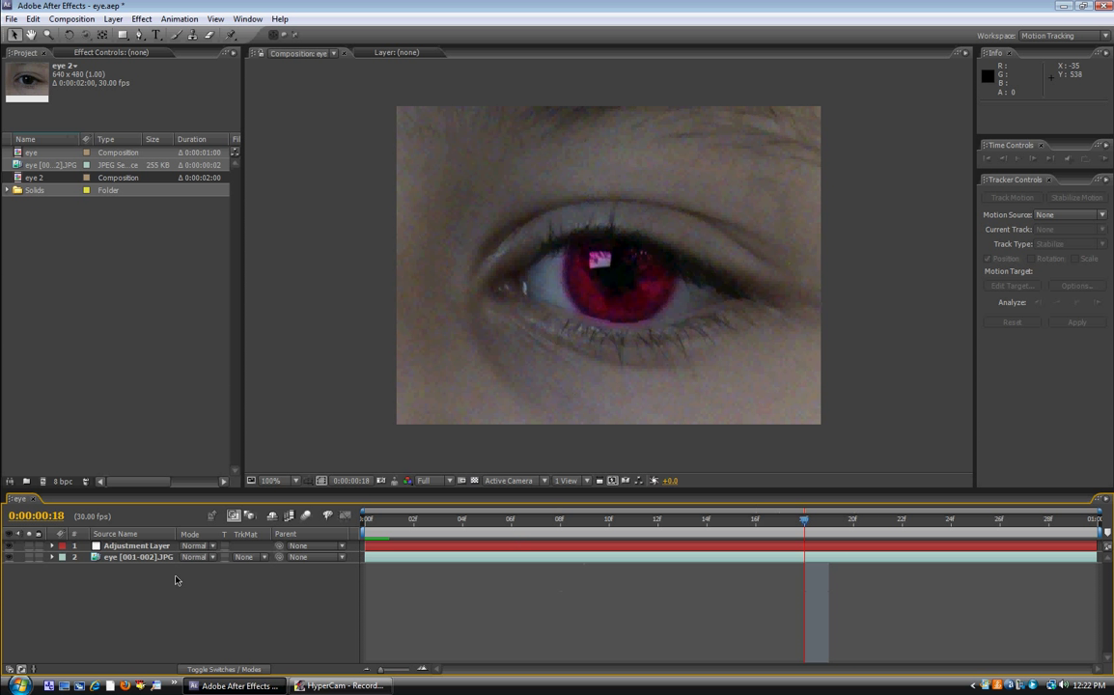
left_click(251, 576)
left_click_drag(355, 515, 483, 526)
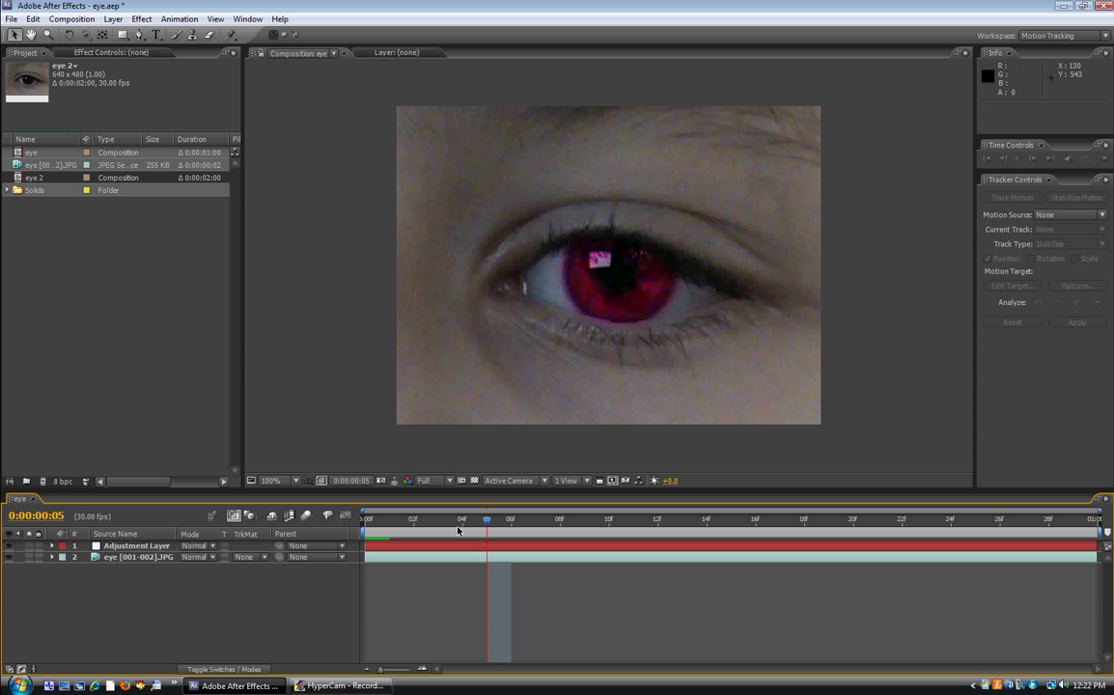
Build the 'eye 3' composition from eye [001-002].JPG, starting the layer at frame 1.
left_click(48, 168)
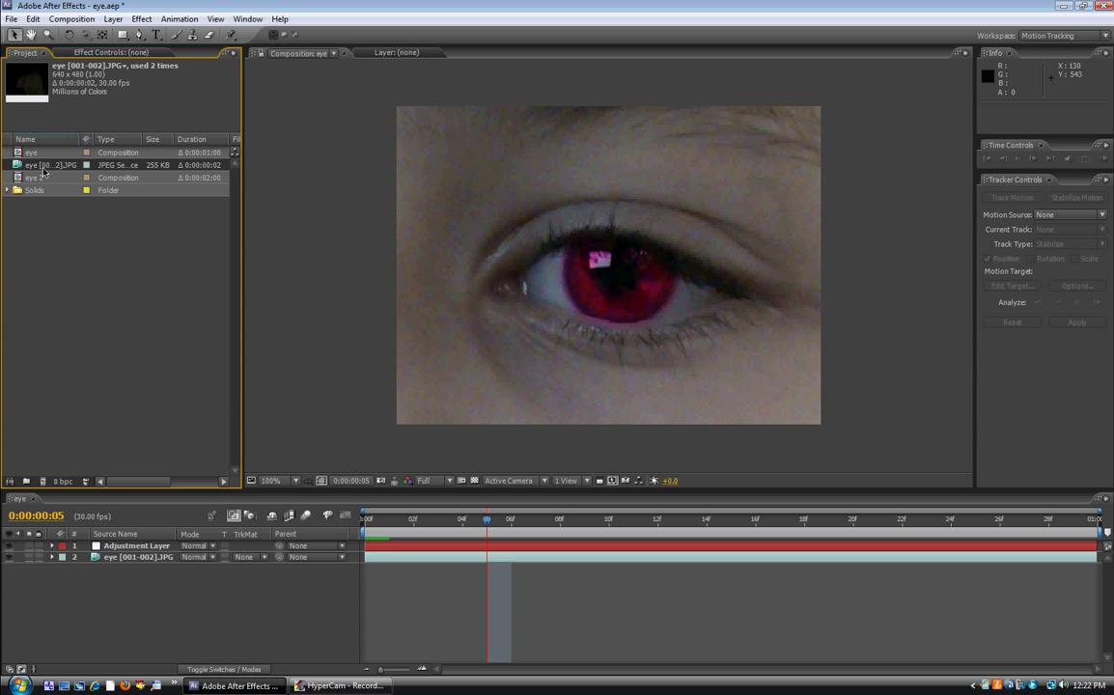
left_click_drag(44, 171, 51, 482)
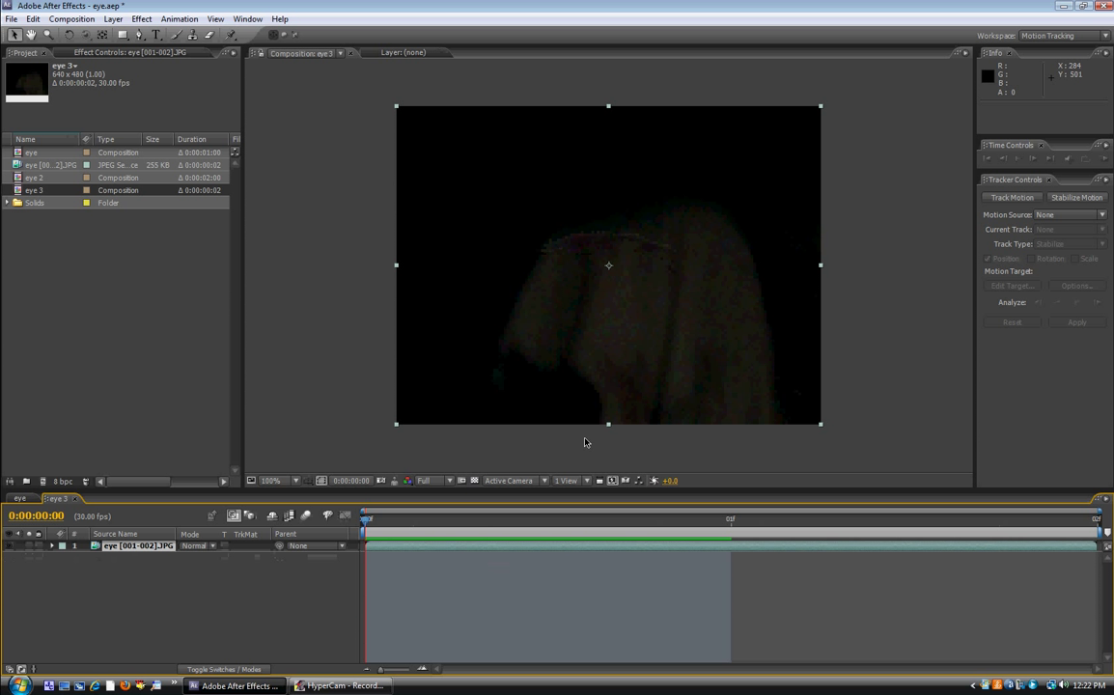
left_click(734, 522)
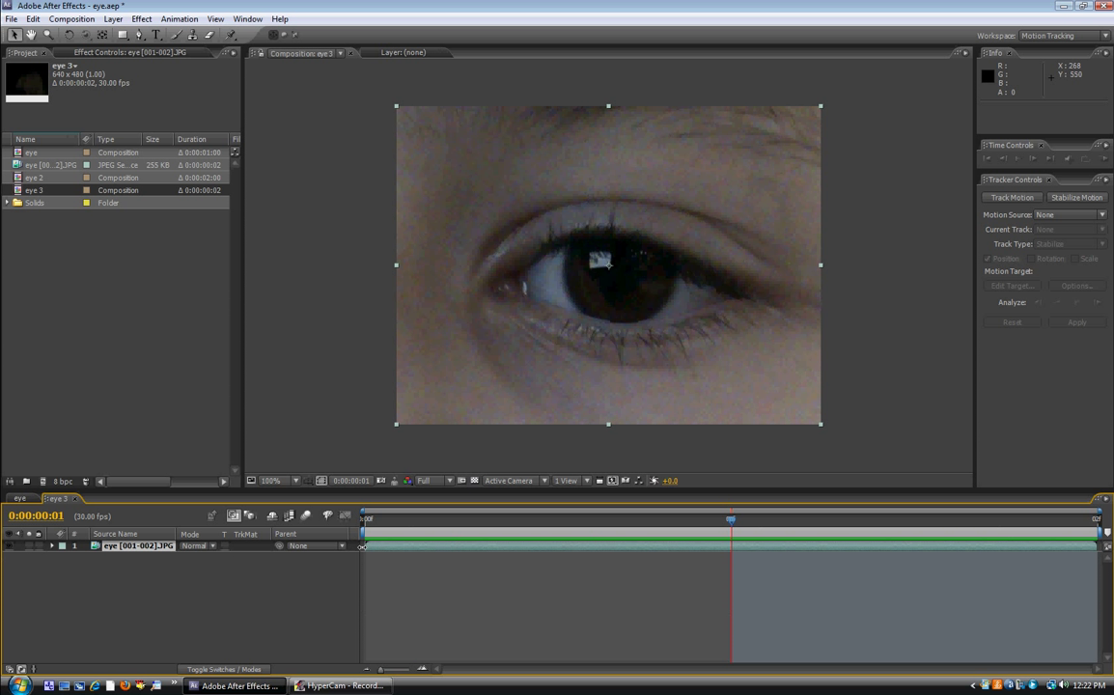
left_click(459, 522)
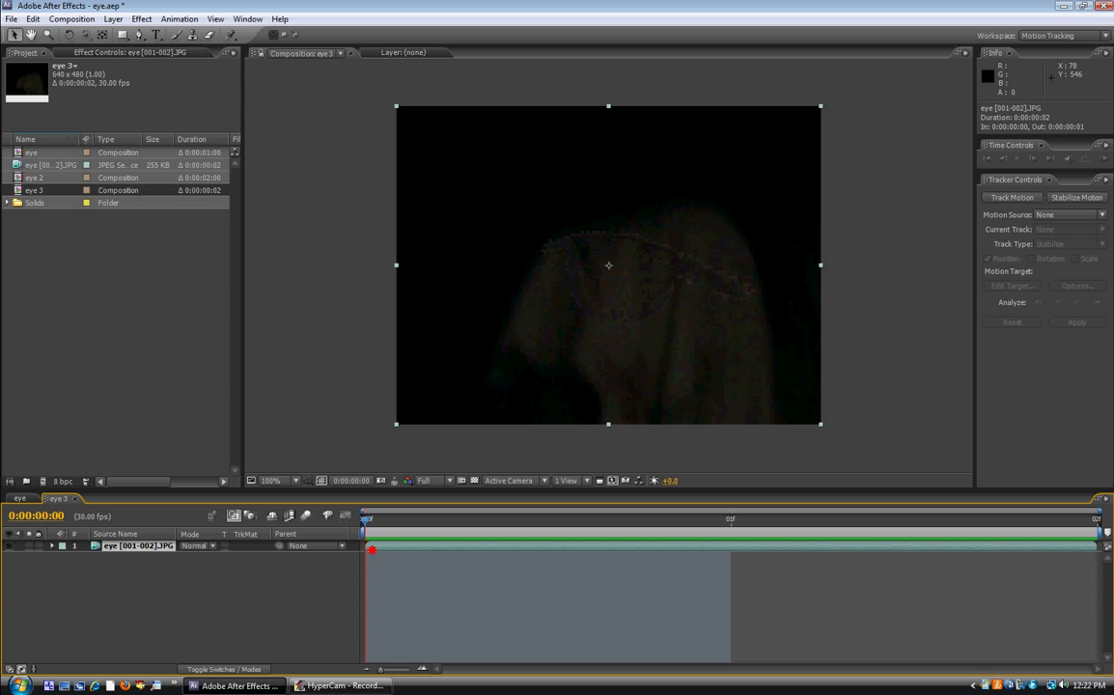
mouse_move(372, 549)
left_mouse_down()
mouse_move(730, 546)
mouse_move(495, 547)
left_mouse_up()
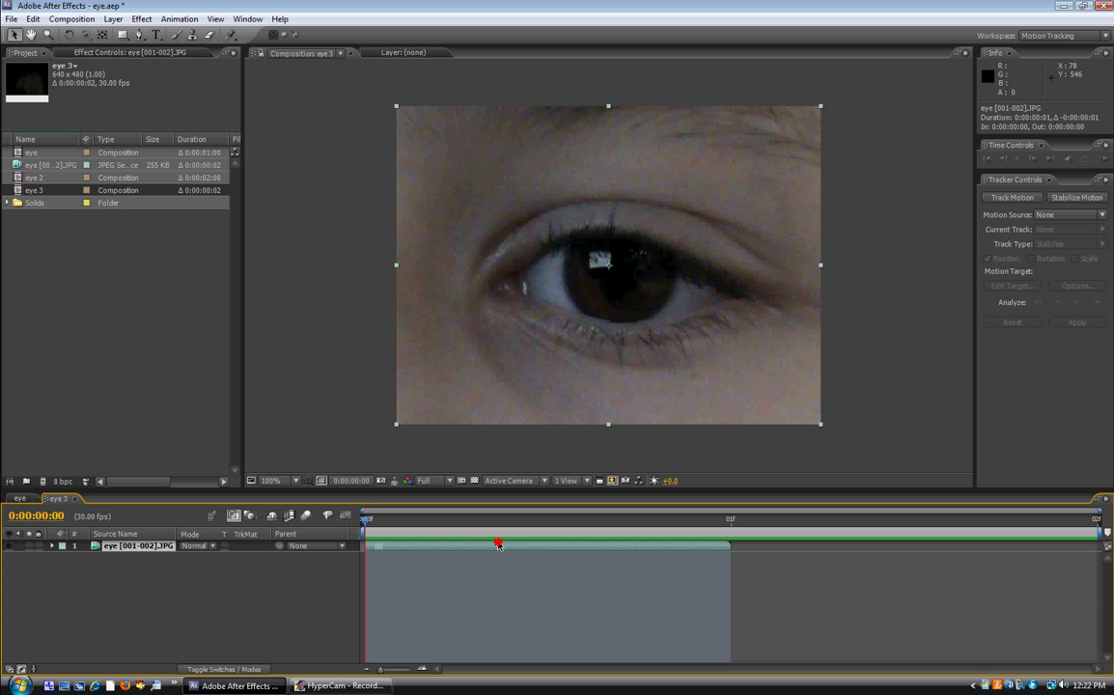
Freeze the eye layer on its frame and set composition duration to 0:00:02:00.
right_click(132, 547)
mouse_move(165, 389)
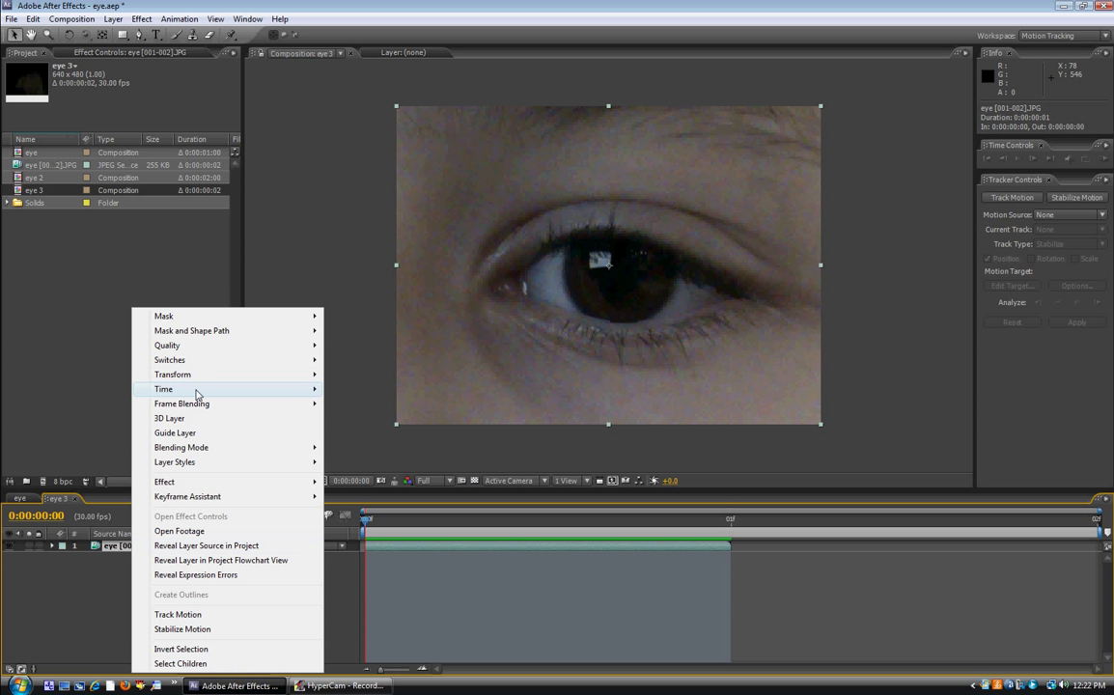
left_click(367, 433)
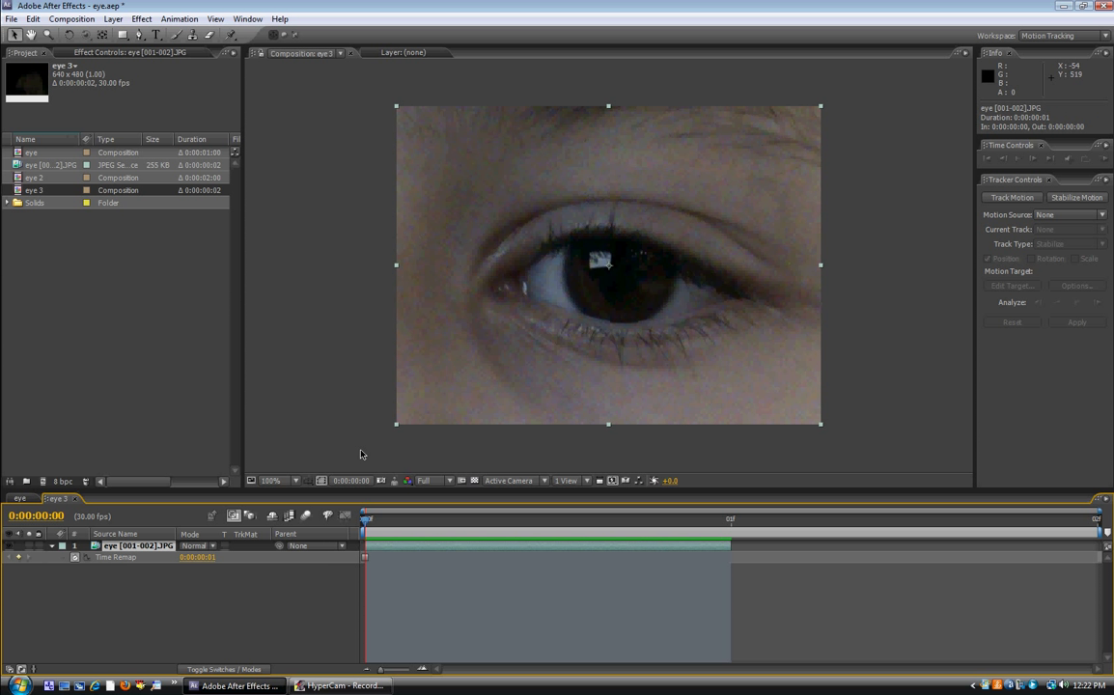
left_click(73, 19)
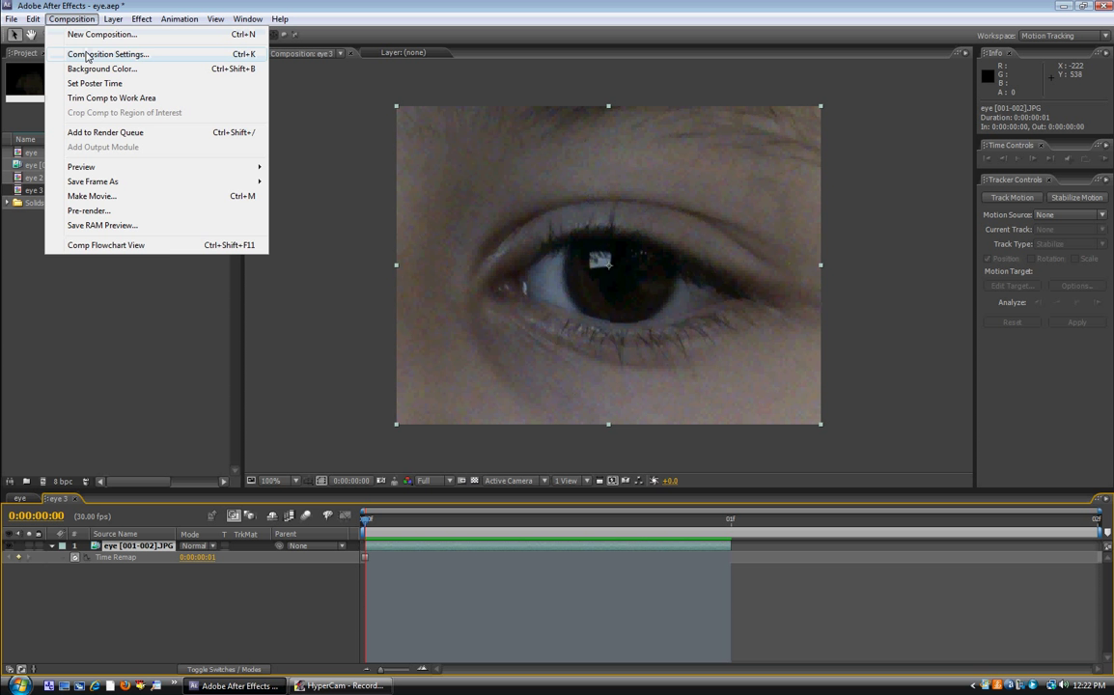
left_click(79, 52)
left_click(510, 407)
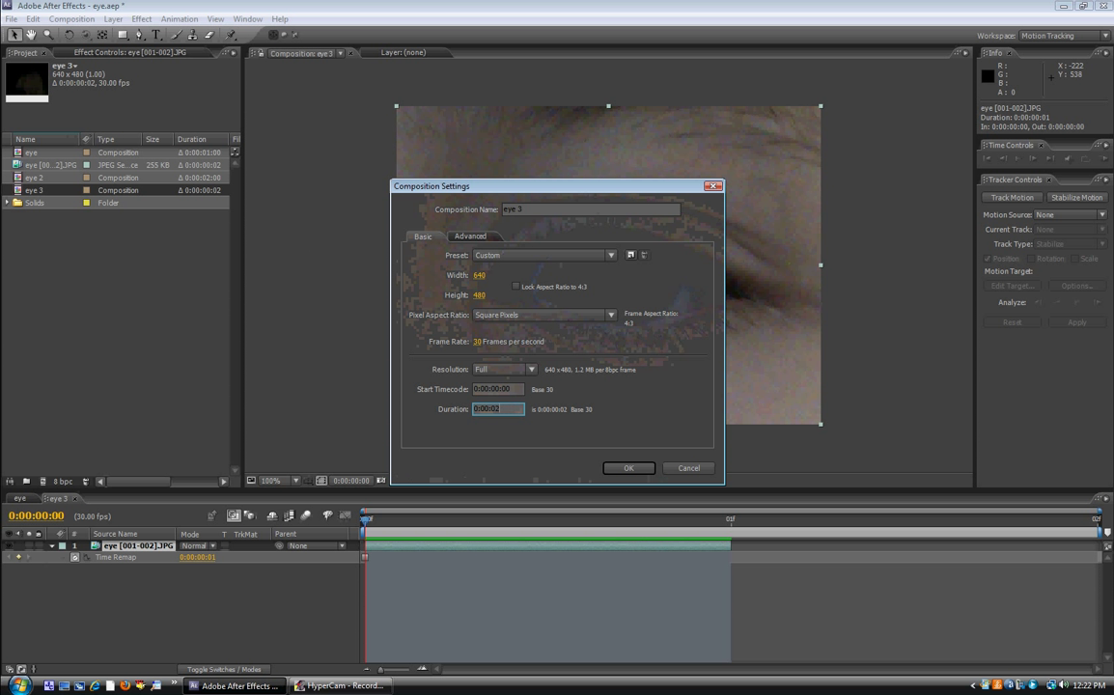
key("Return")
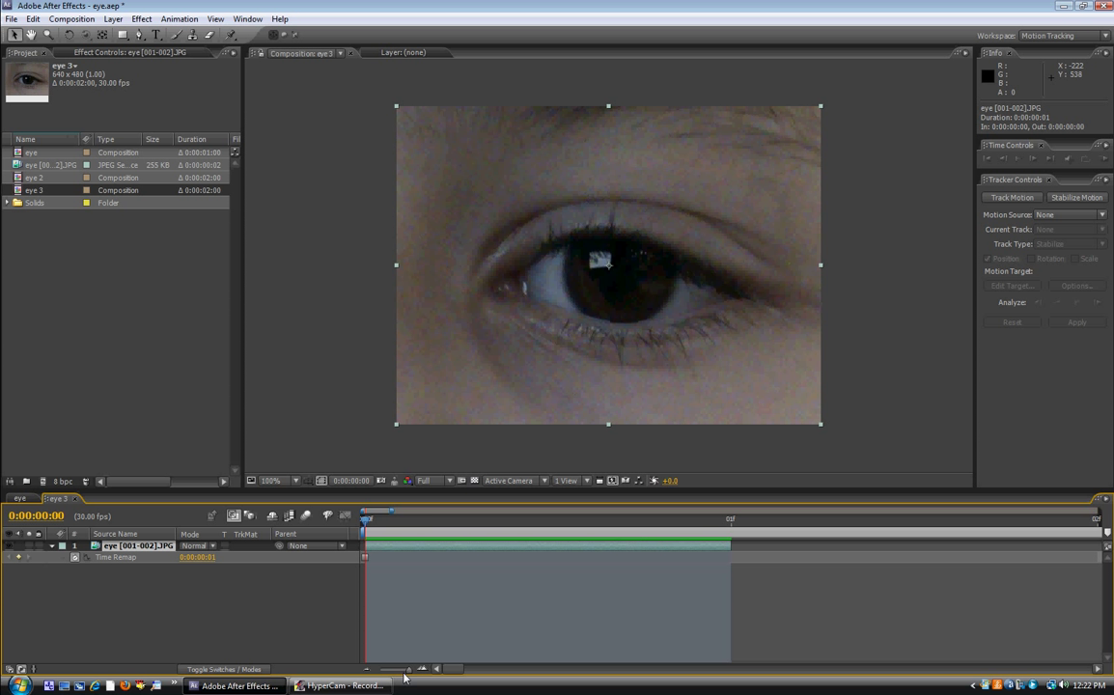
Extend the eye layer to the two-second end and preview the composition.
mouse_move(380, 669)
left_mouse_down()
mouse_move(407, 671)
mouse_move(381, 671)
left_mouse_up()
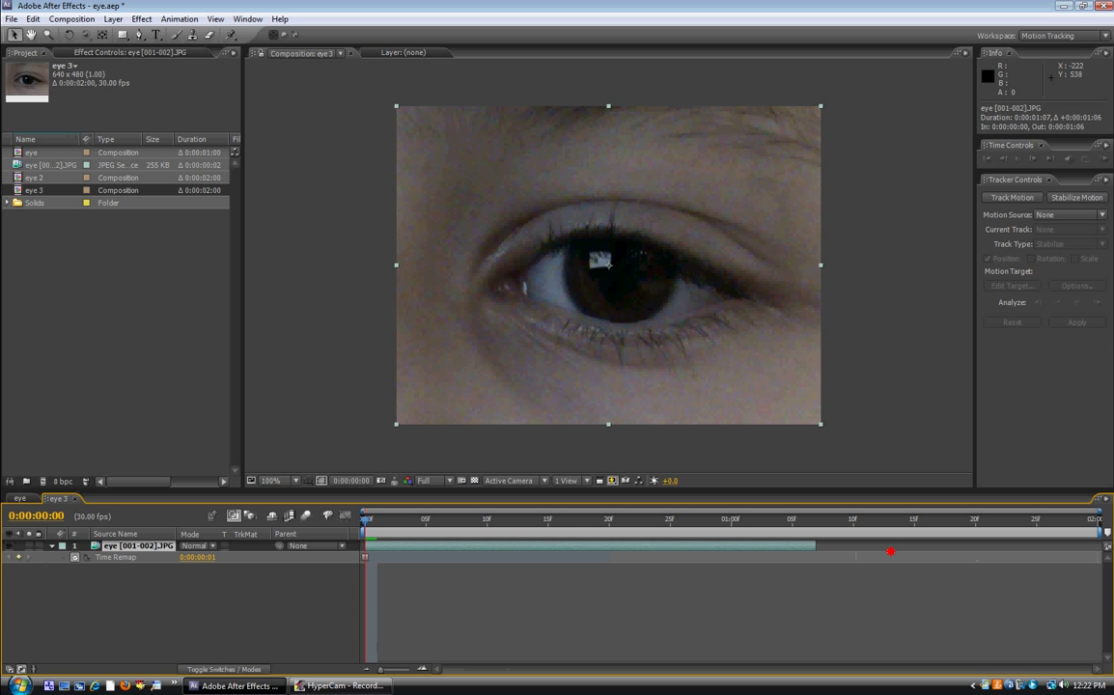
left_click_drag(376, 545, 1098, 545)
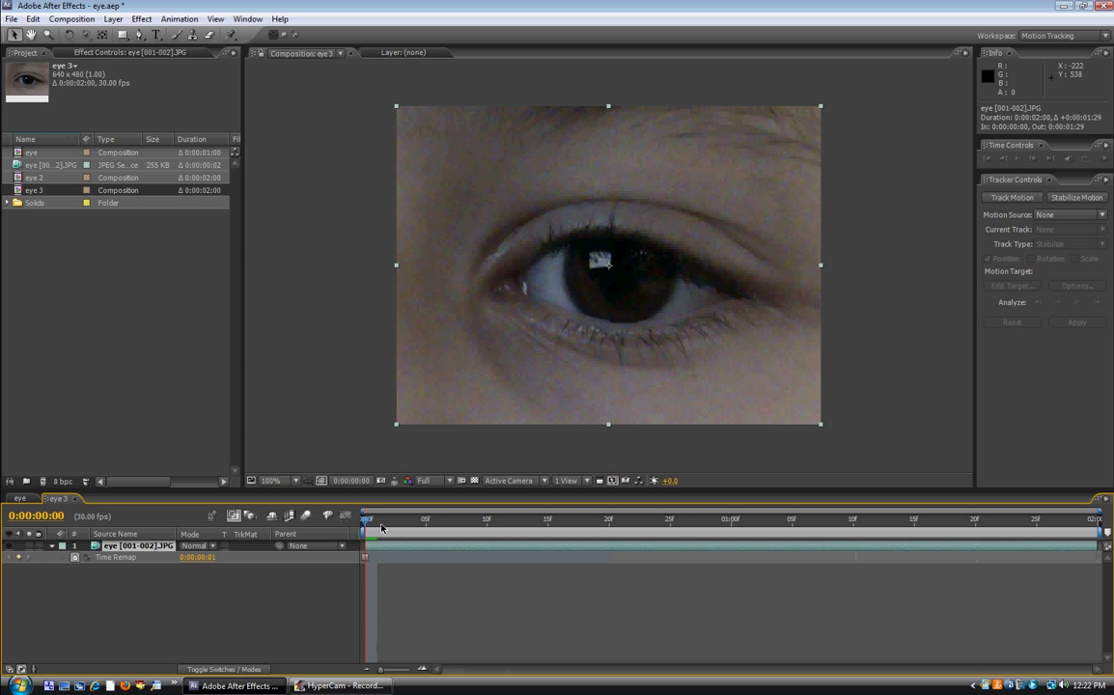
key("space")
Stop the preview and add a new adjustment layer via Layer > New.
left_click(710, 547)
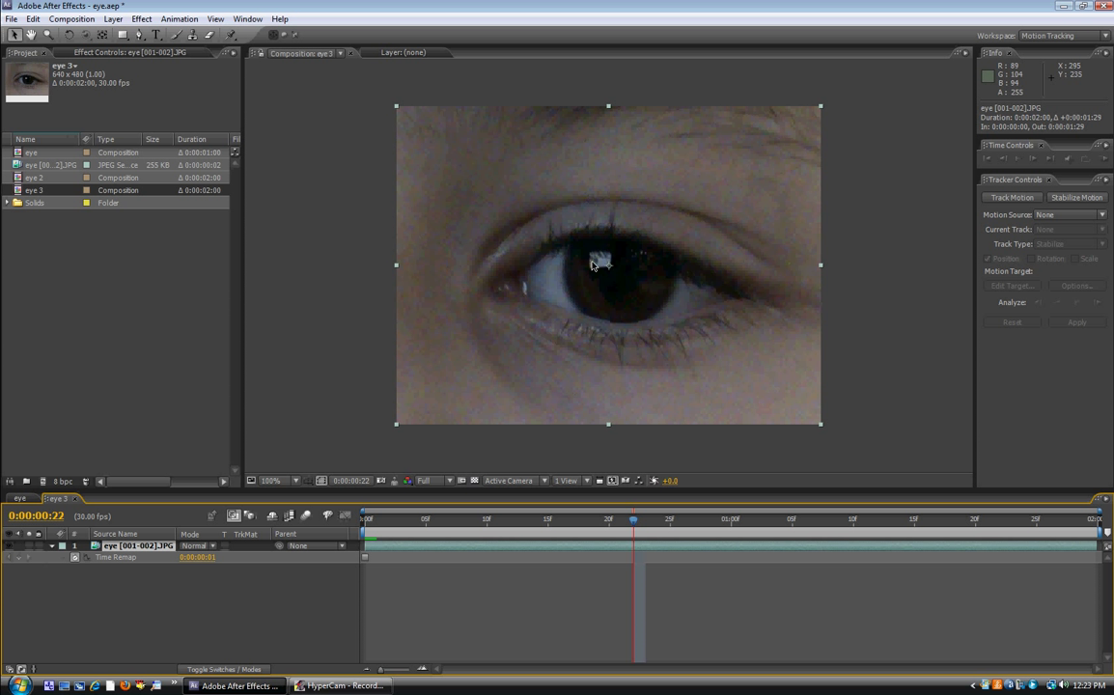
left_click(113, 19)
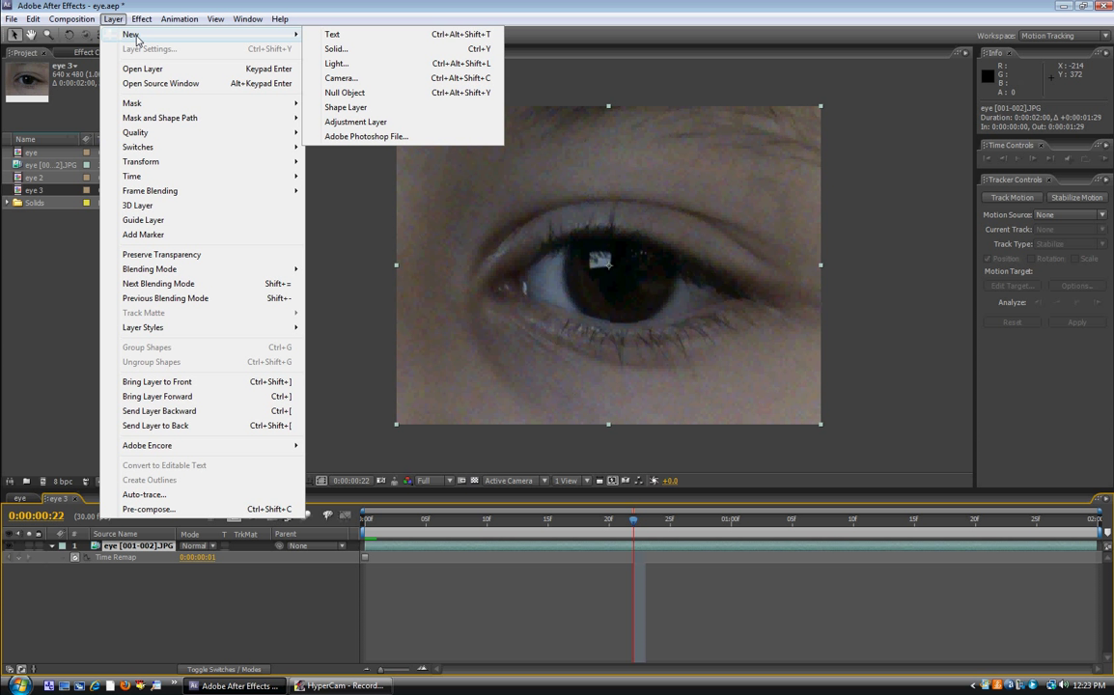
mouse_move(131, 33)
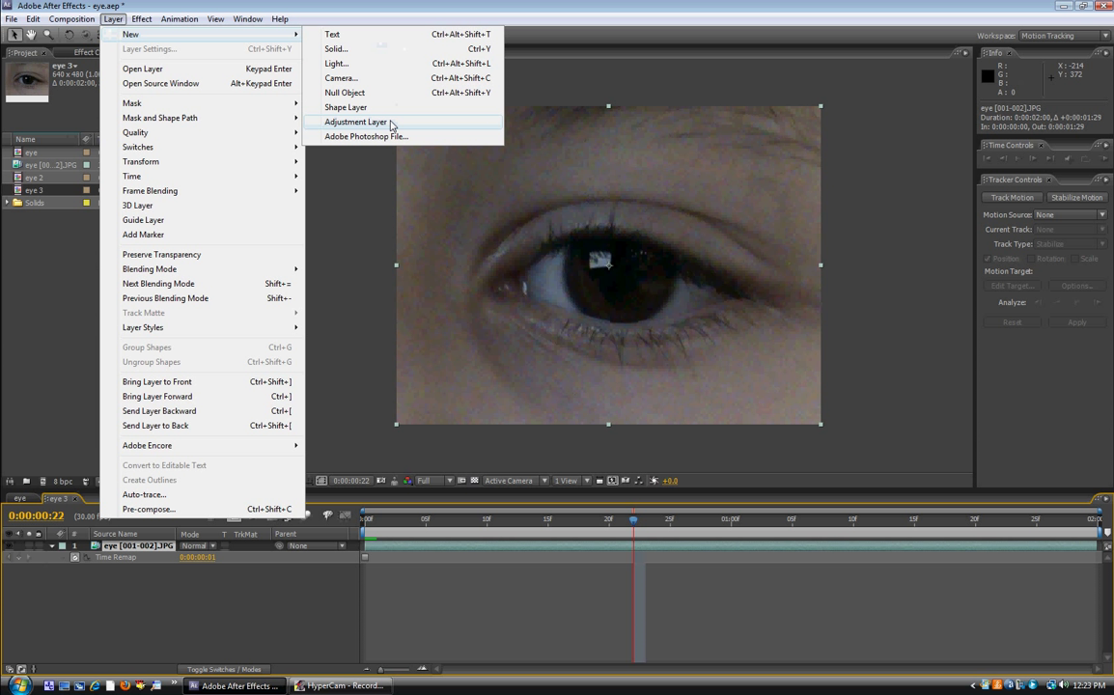
left_click(390, 123)
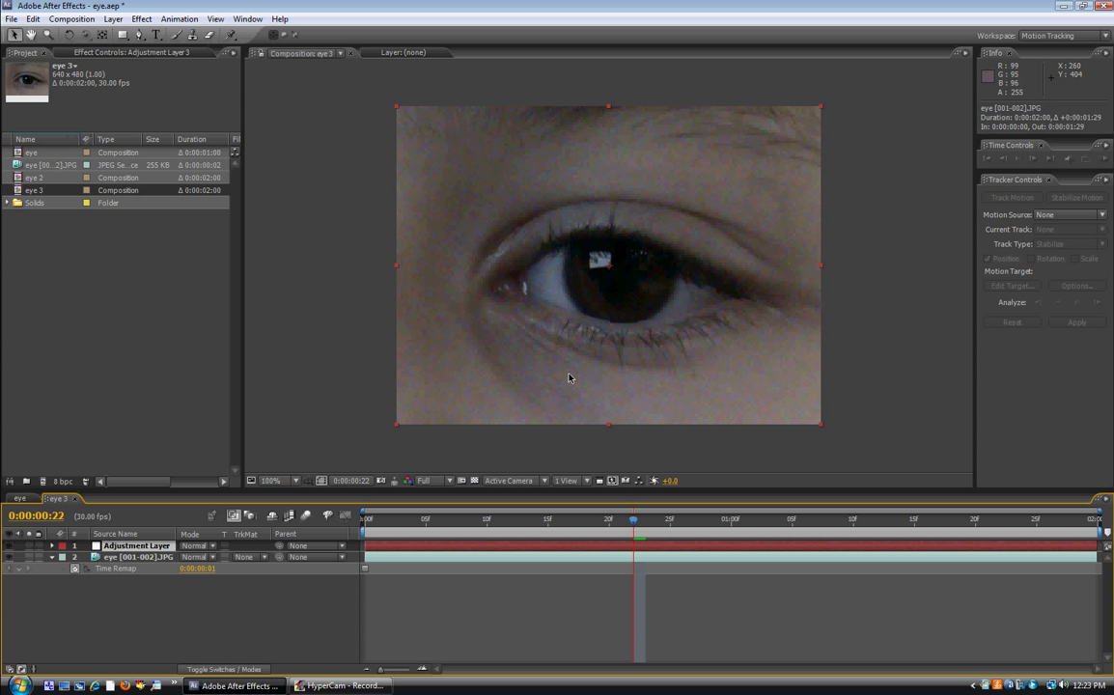
left_click(122, 572)
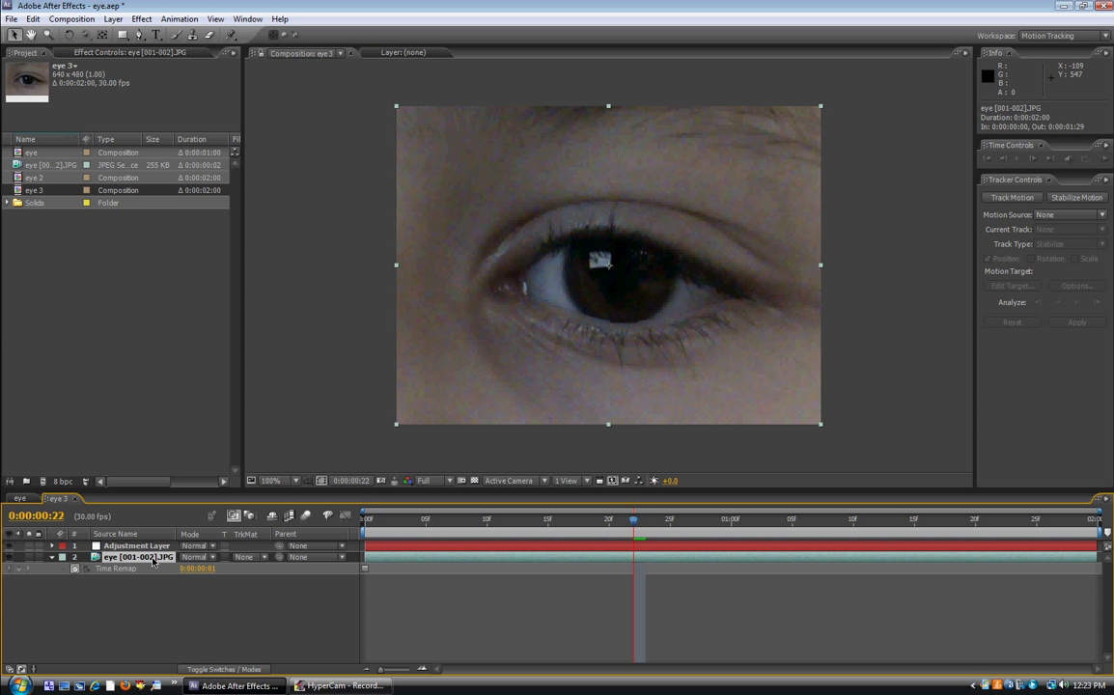
key("ctrl+d")
key("ctrl+d")
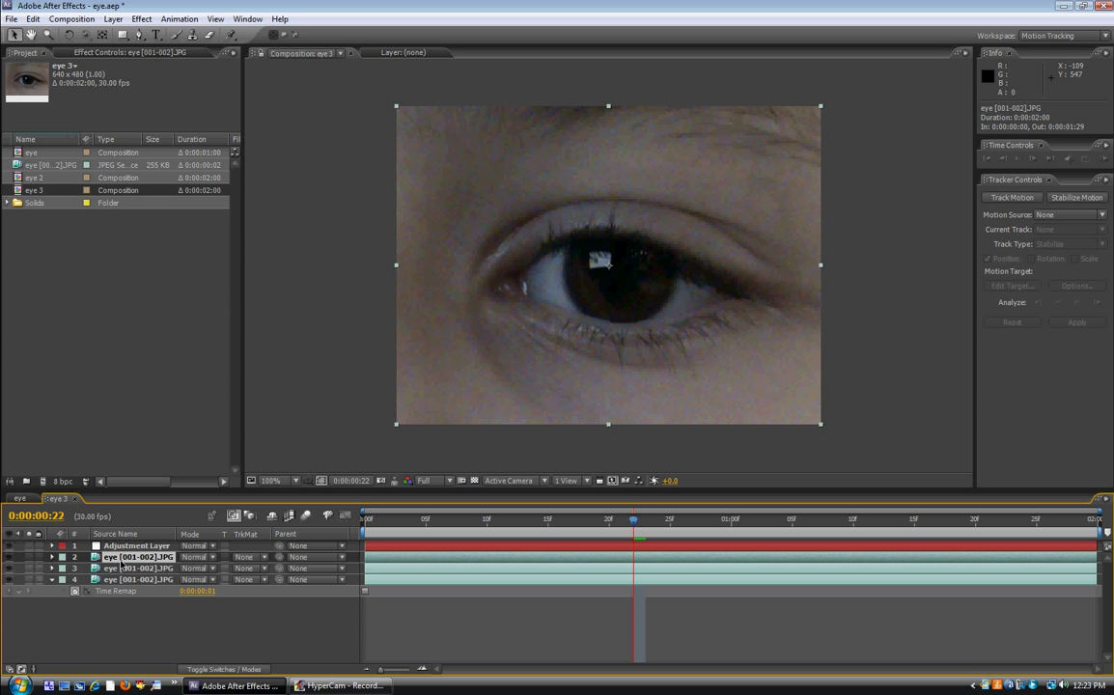
left_click(134, 549)
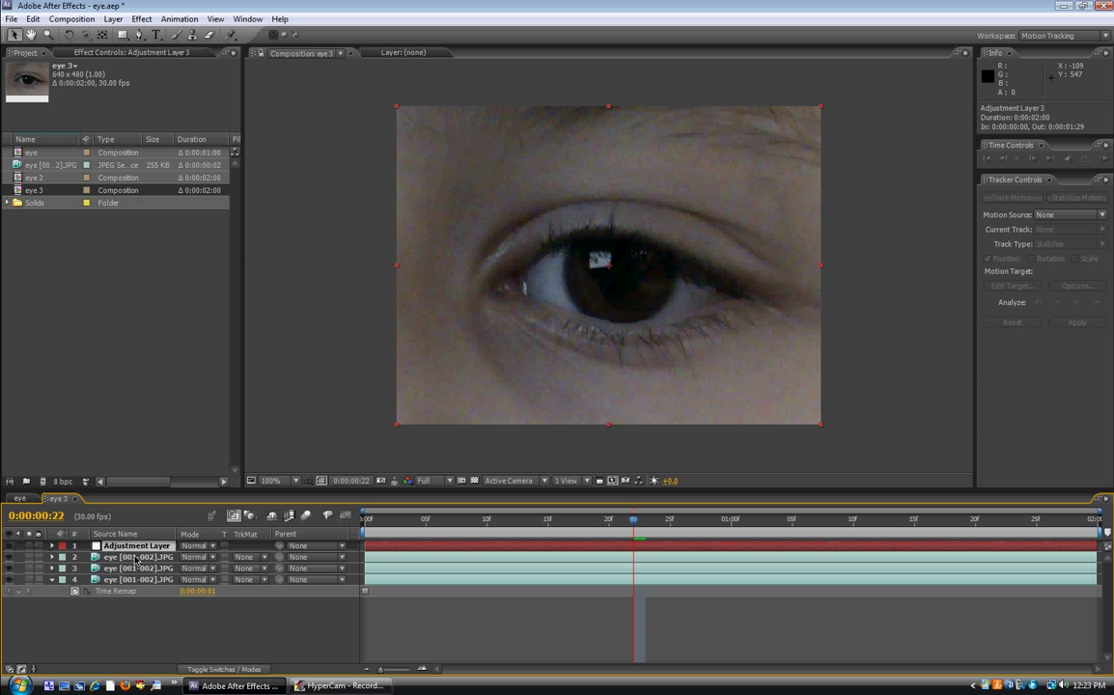
left_click(137, 557)
left_click(125, 568)
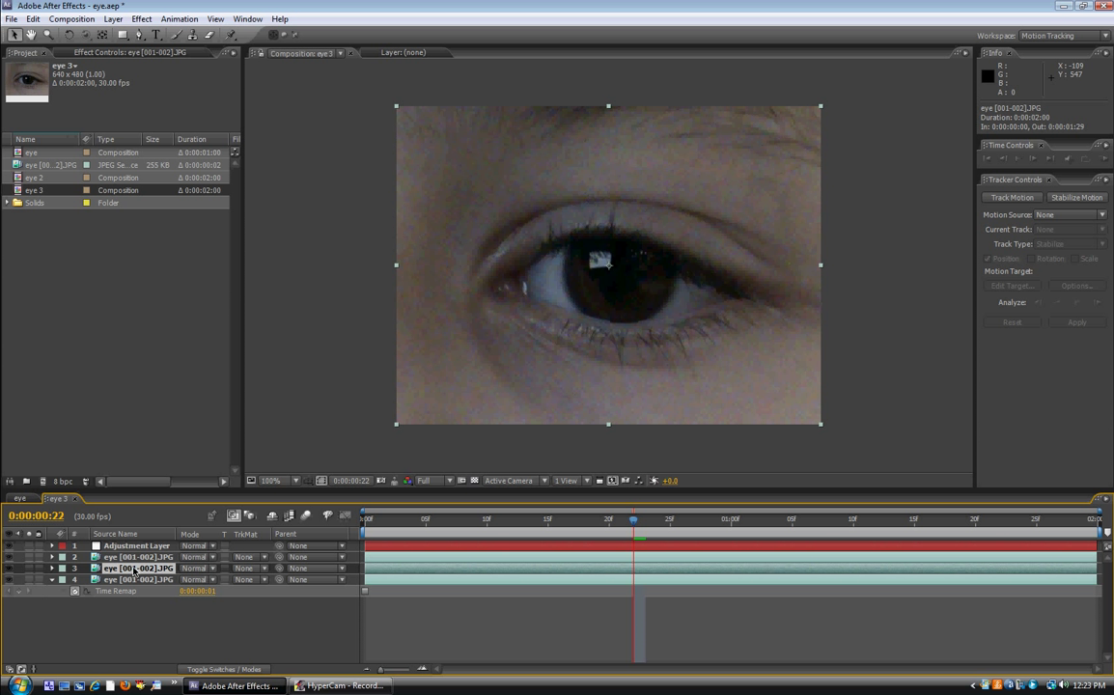
left_click(153, 569)
key("Delete")
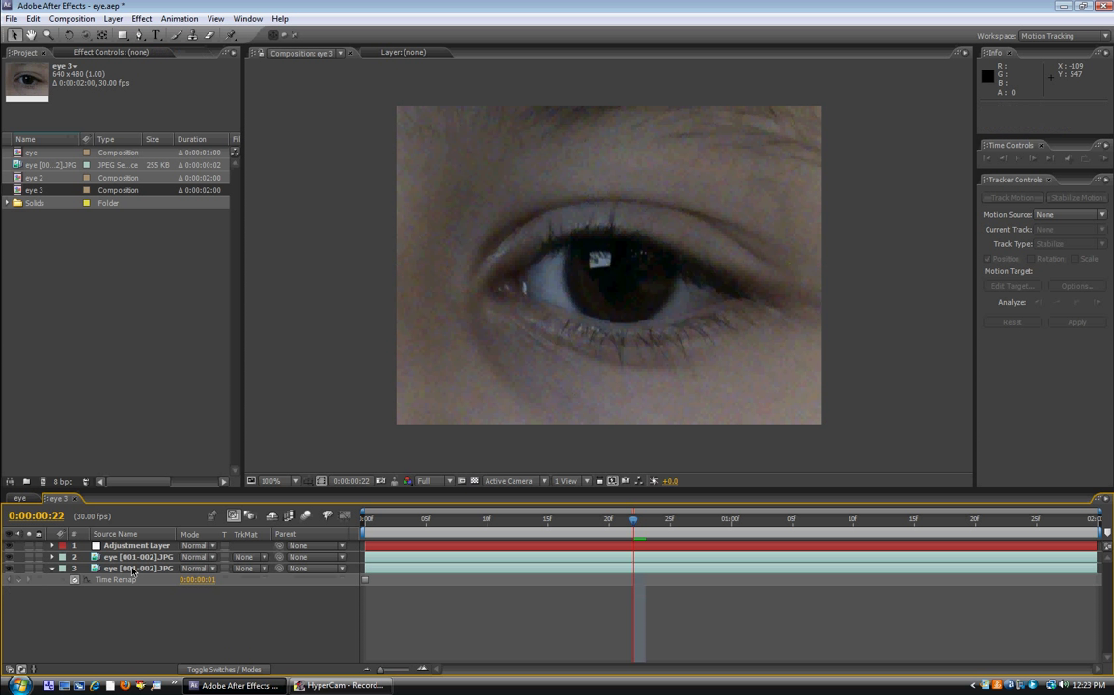
left_click(136, 557)
left_click(121, 566)
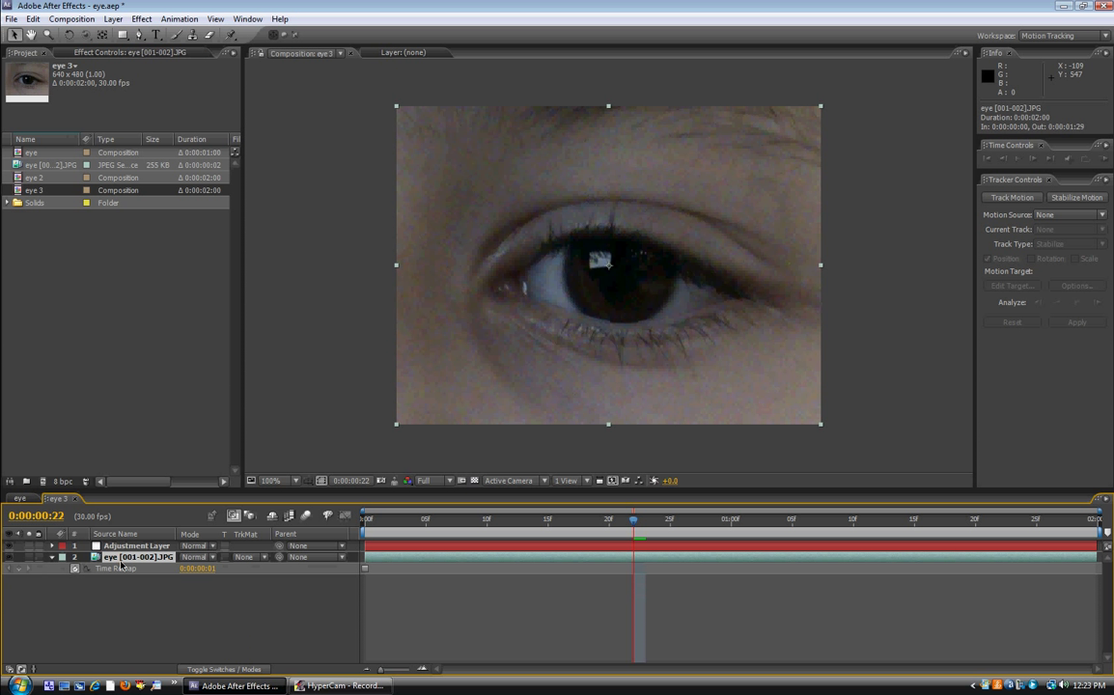
Rename the JPG layer to 'eye' and start renaming the adjustment layer.
key("Return")
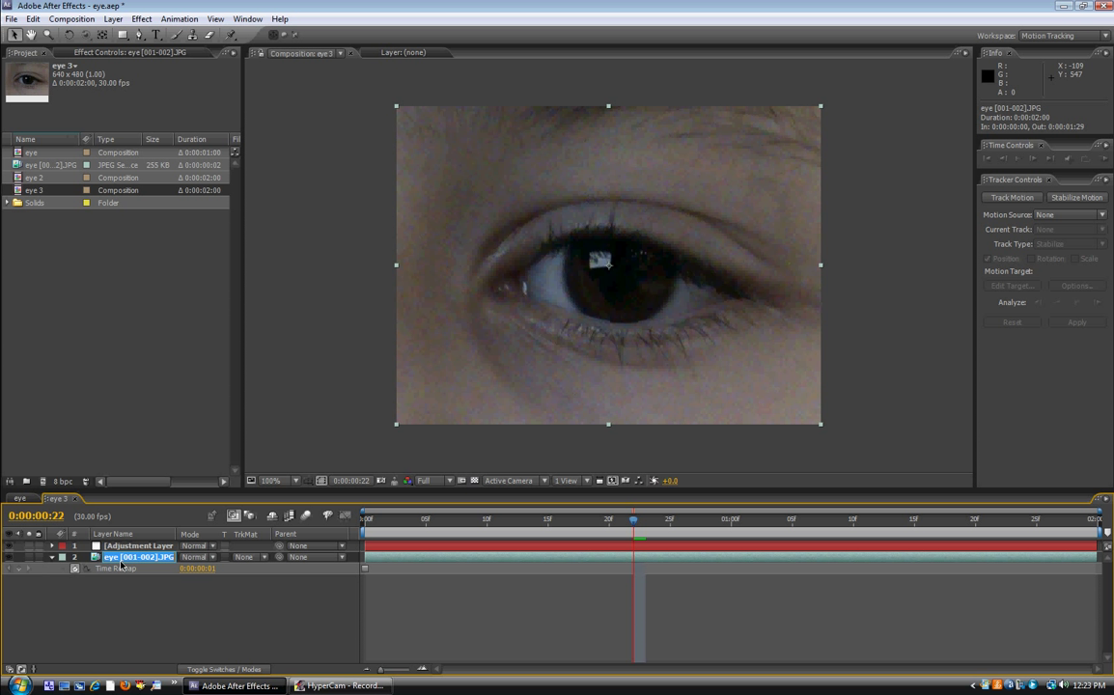
type("eye")
left_click(122, 548)
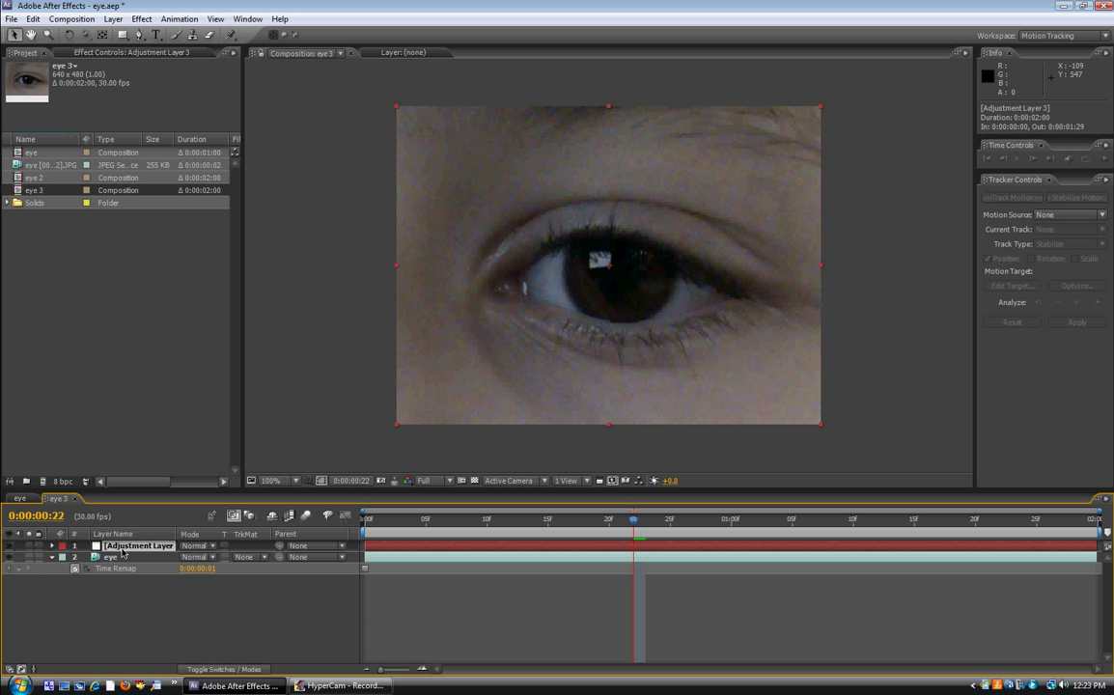
key("Return")
Name the adjustment layer 'color', select it, and switch to the Pen tool.
type("color")
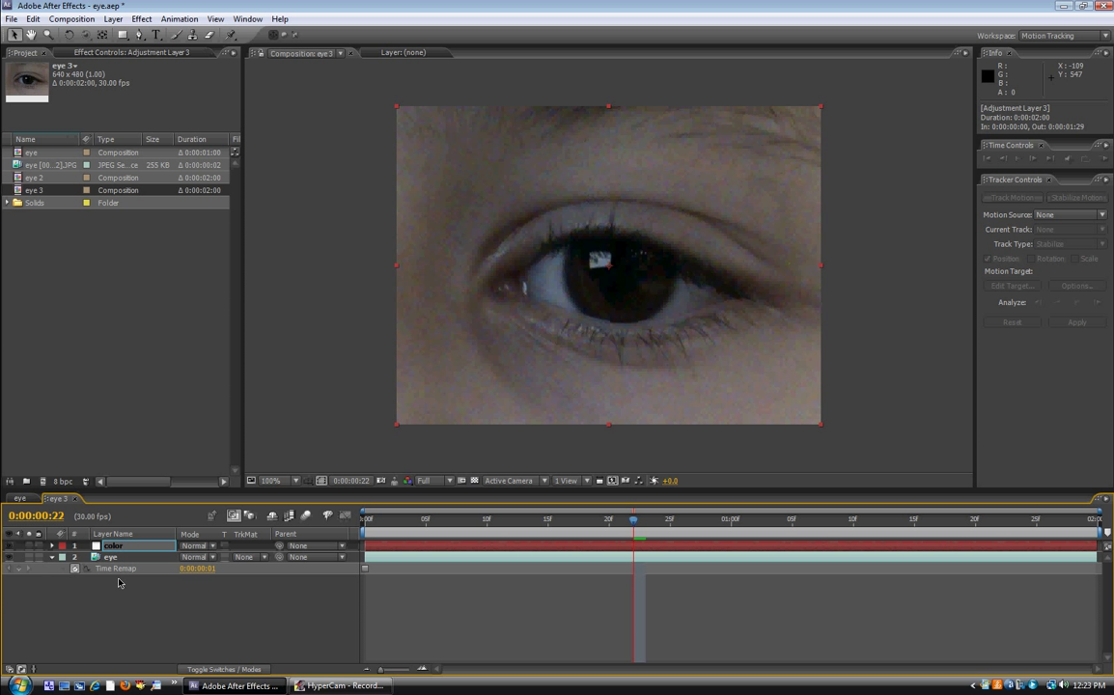
key("Return")
left_click(52, 557)
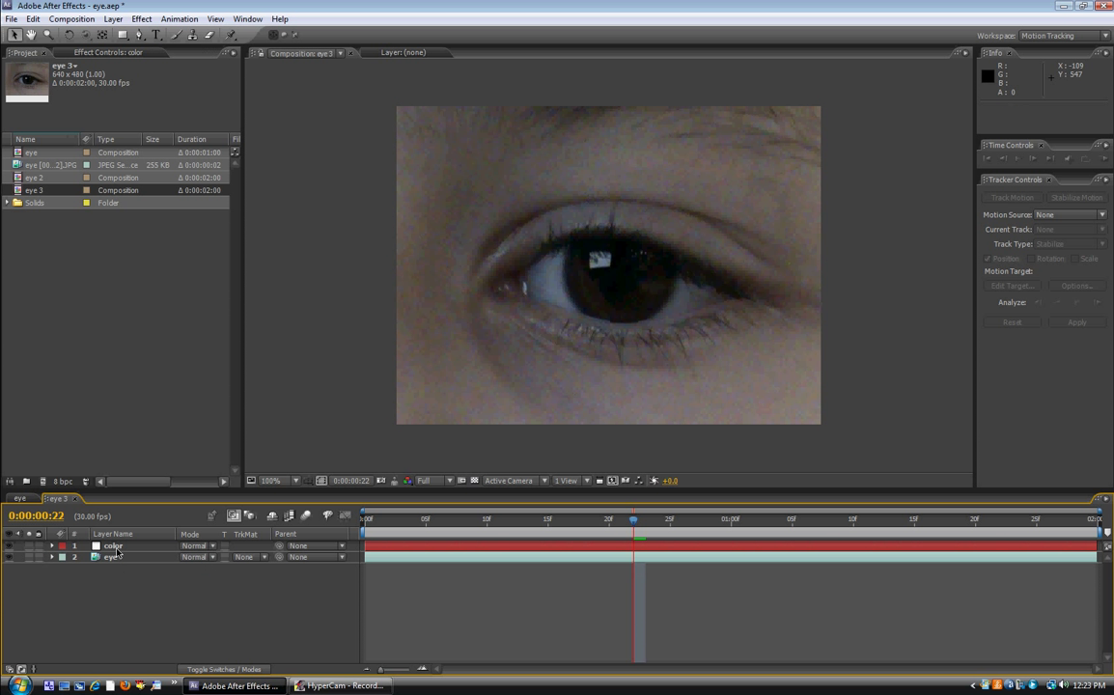
left_click(113, 546)
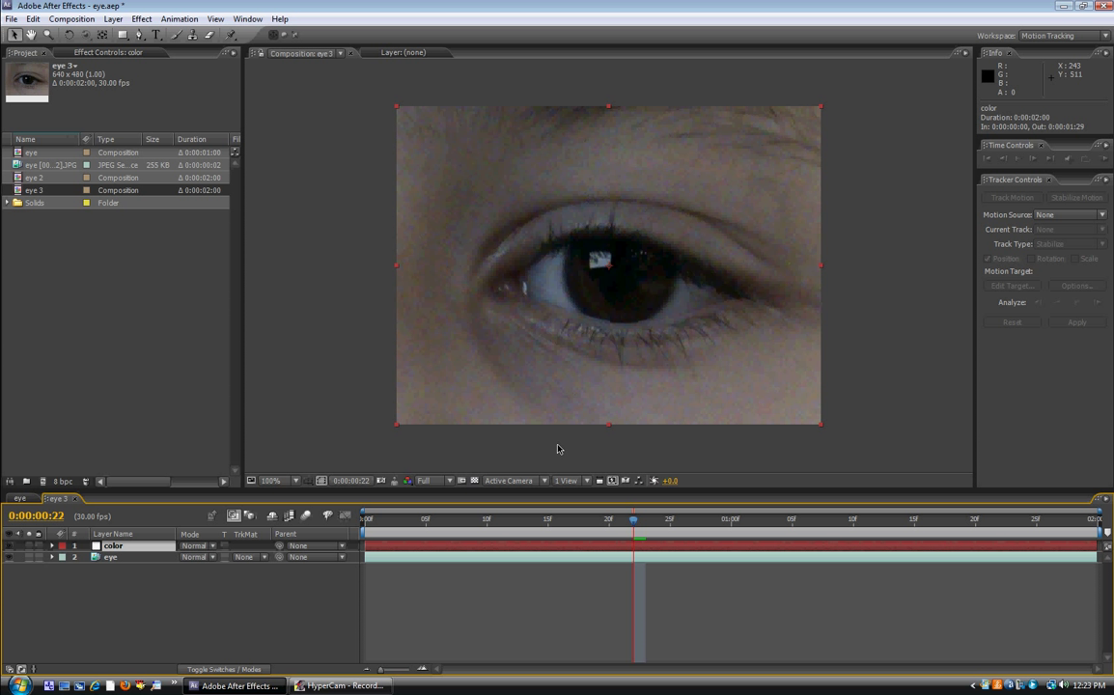
left_click(137, 36)
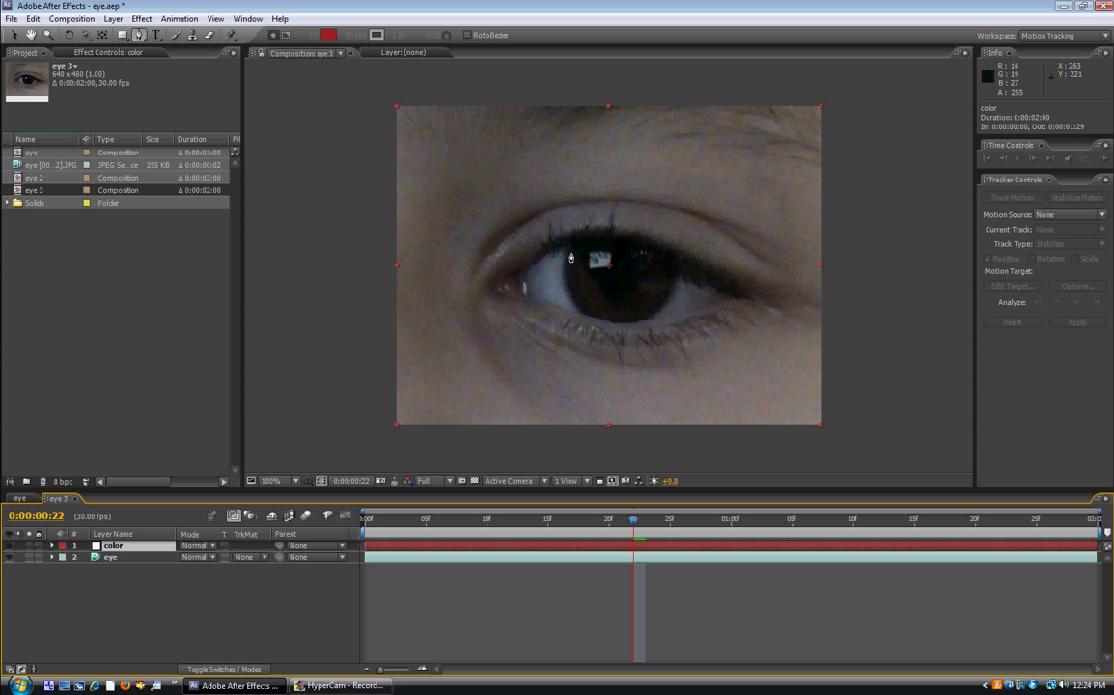
Trace a closed Mask 1 around the iris edge with the Pen tool.
left_click(568, 249)
left_click(564, 286)
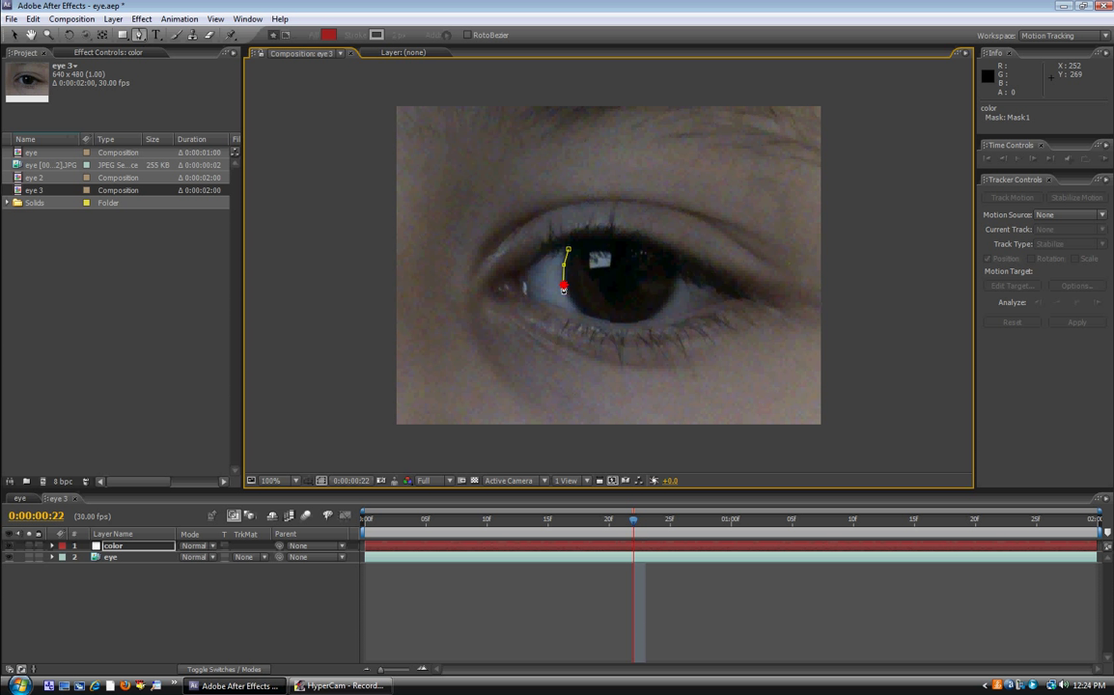
left_click(576, 307)
left_click(606, 319)
left_click(630, 325)
left_click(662, 313)
left_click(680, 276)
left_click(645, 254)
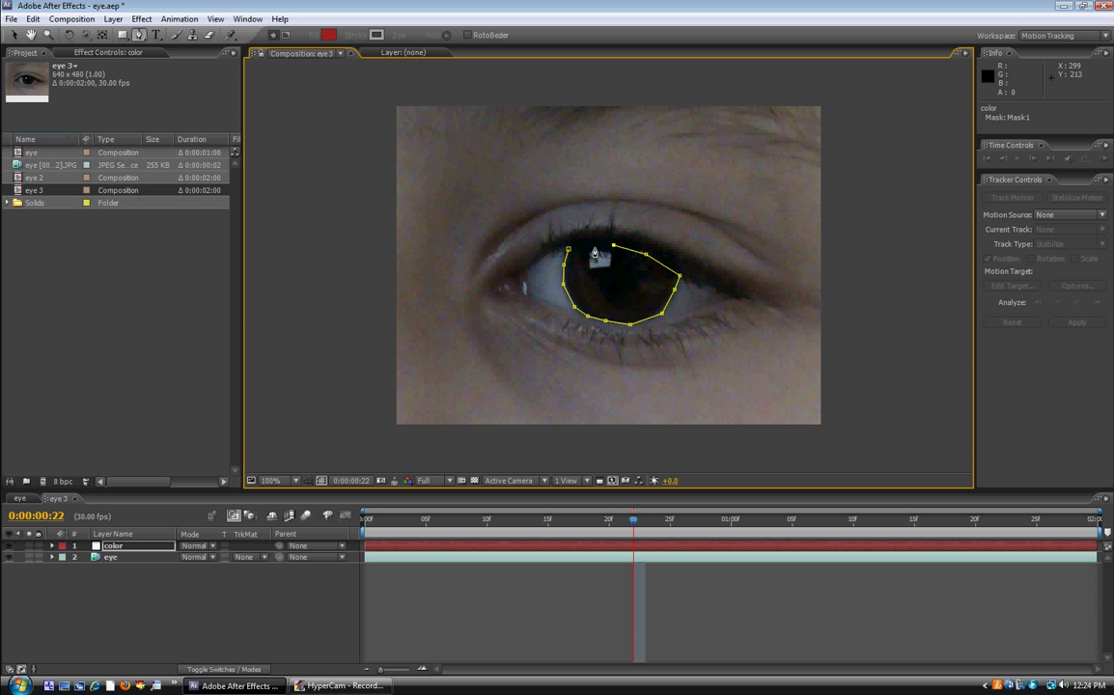
left_click(585, 246)
left_click(567, 249)
left_click(613, 245)
Trace a closed Mask 2 around the pupil, then return to the Selection tool.
left_click(632, 282)
left_click(619, 261)
left_click(594, 267)
left_click(605, 293)
left_click(631, 281)
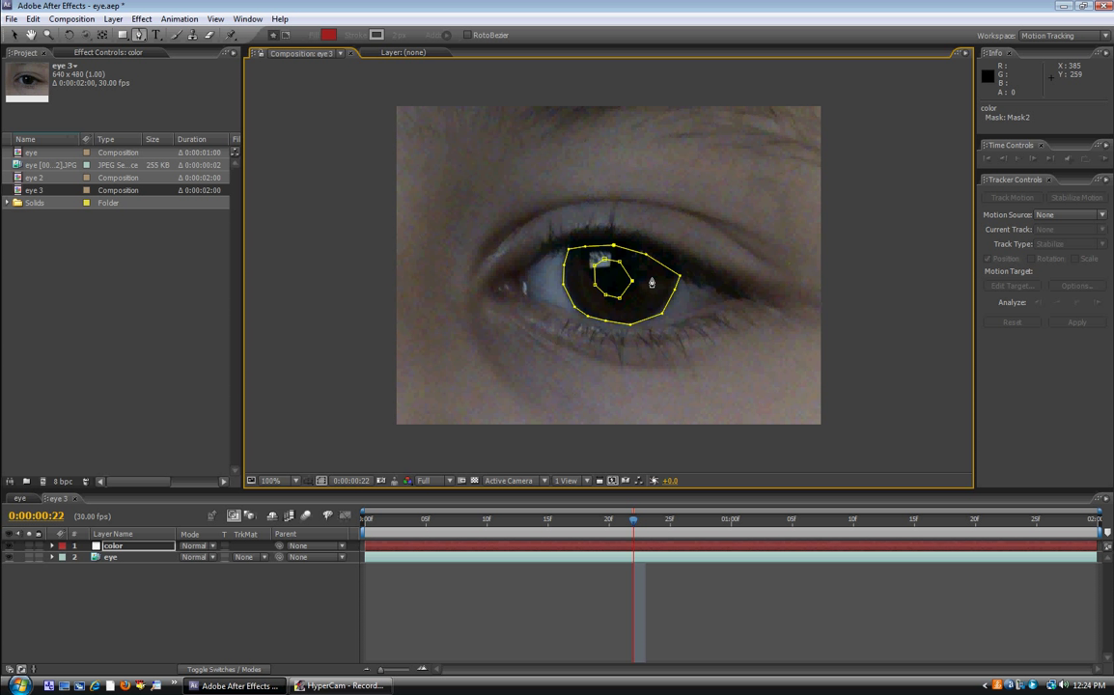
left_click(15, 33)
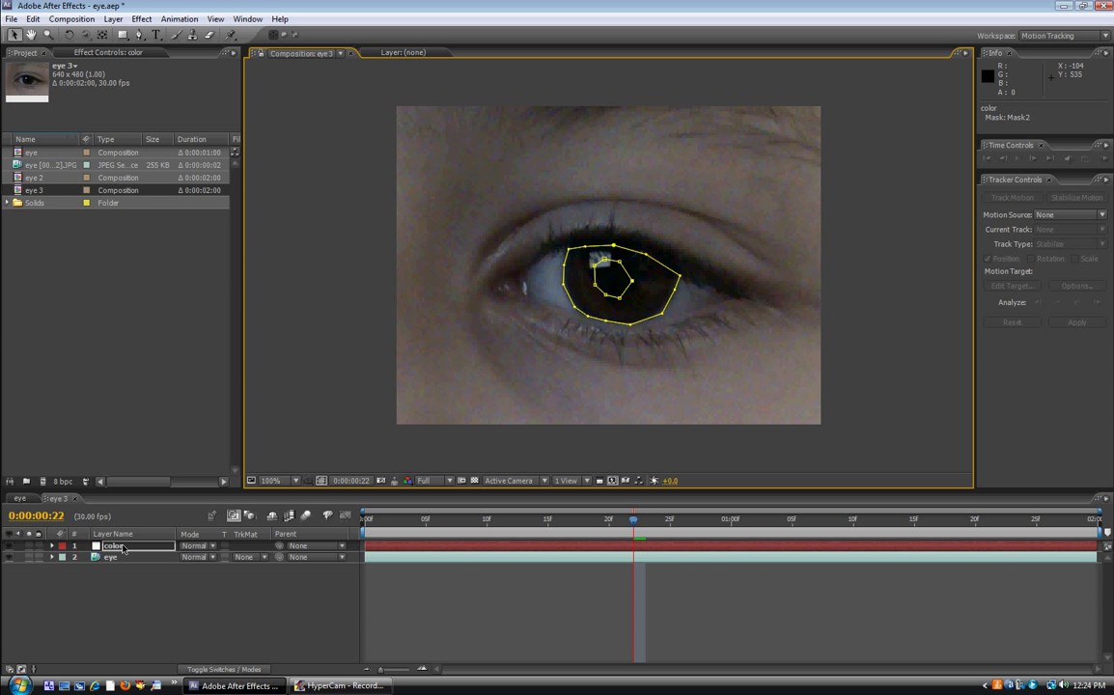
Reveal the masks with M and set the pupil Mask 2 mode to Subtract.
key("Return")
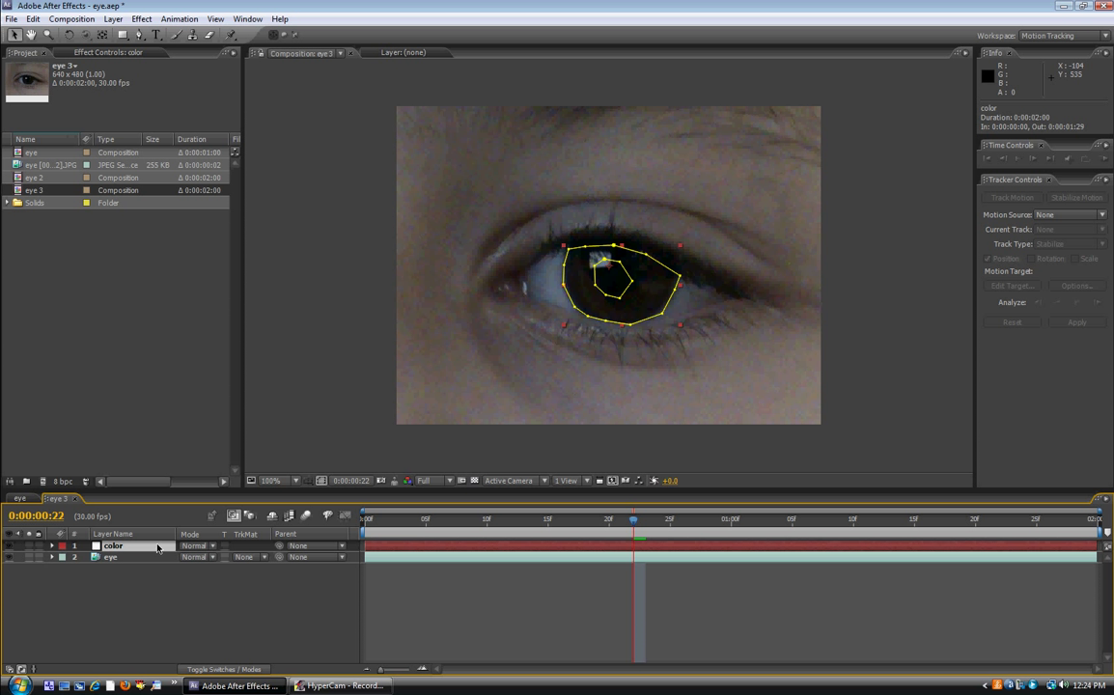
key("m")
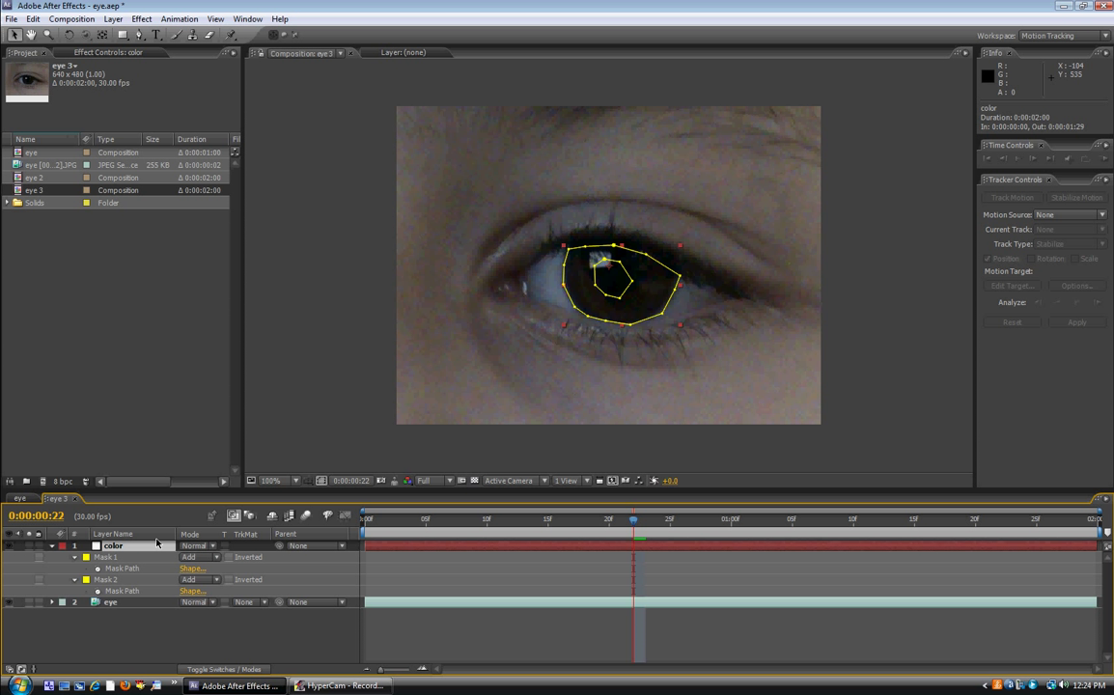
left_click(202, 580)
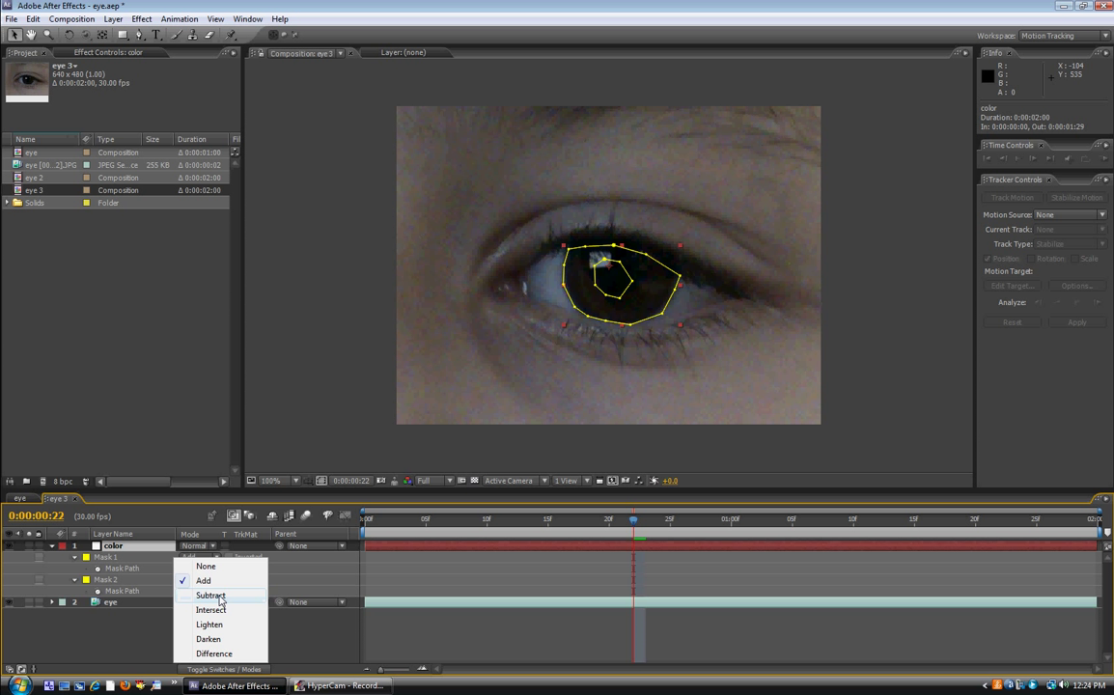
left_click(220, 596)
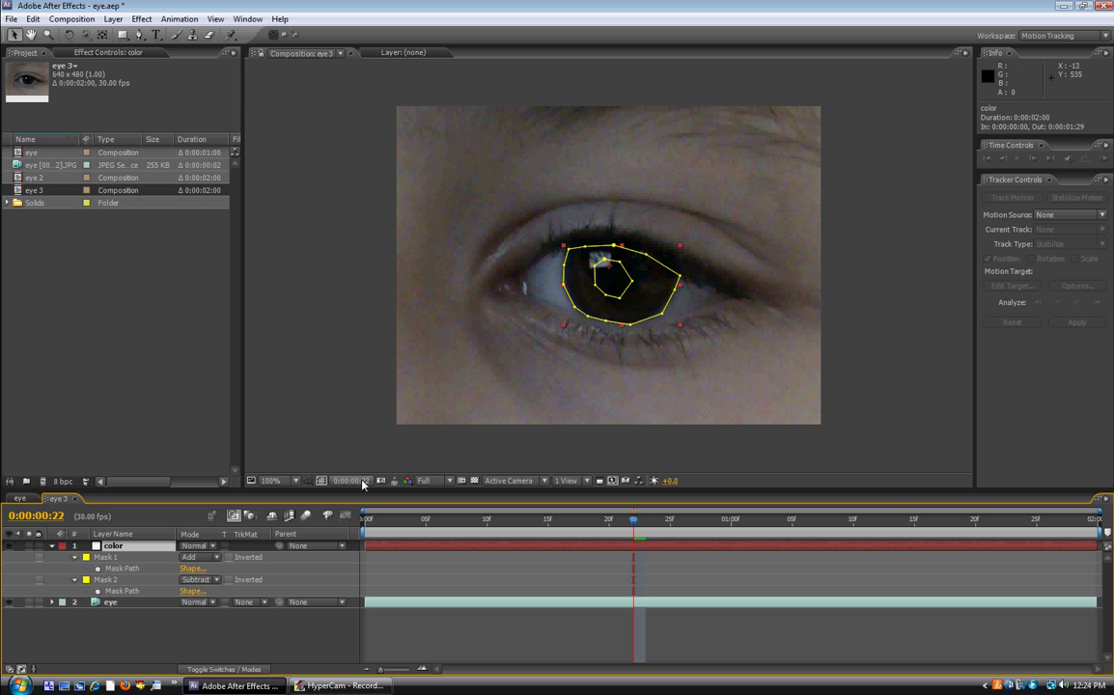
Enter a feather of 6 for Mask 1 and Mask 2, then reselect the color layer.
key("f")
left_click(209, 568)
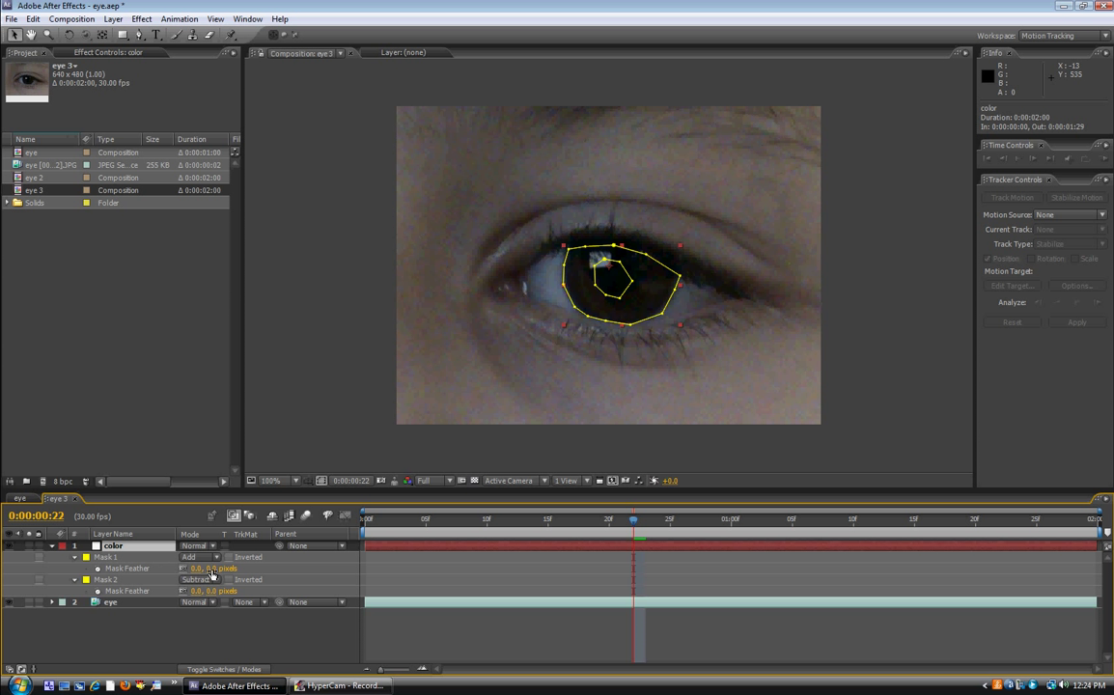
type("6")
key("Tab")
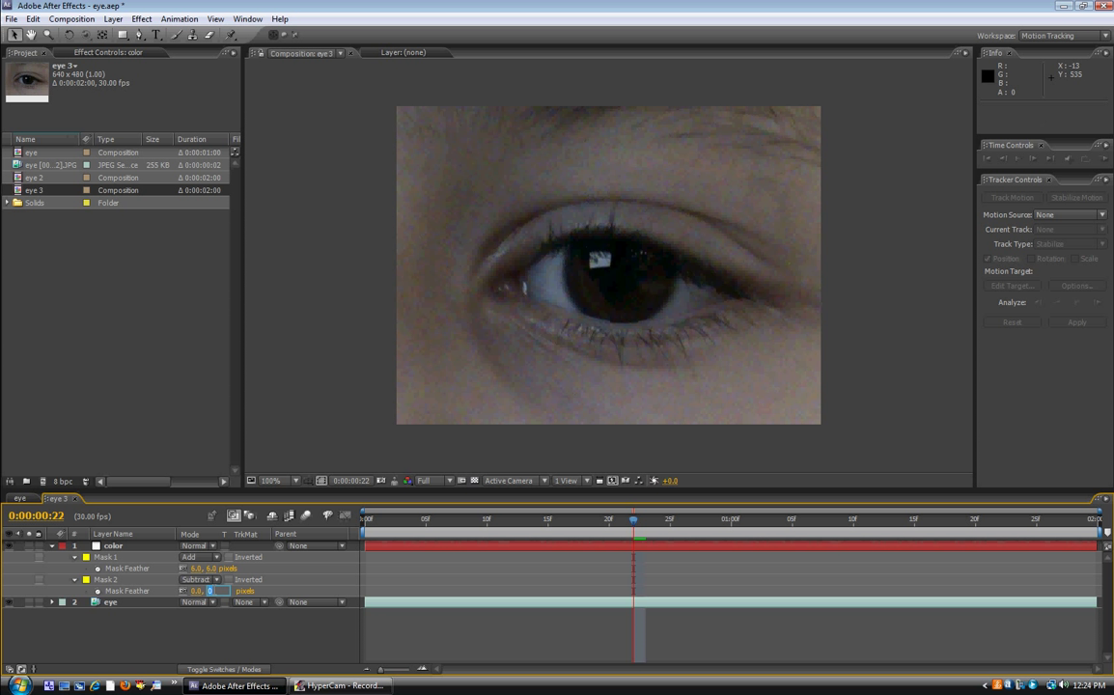
key("Return")
left_click(113, 545)
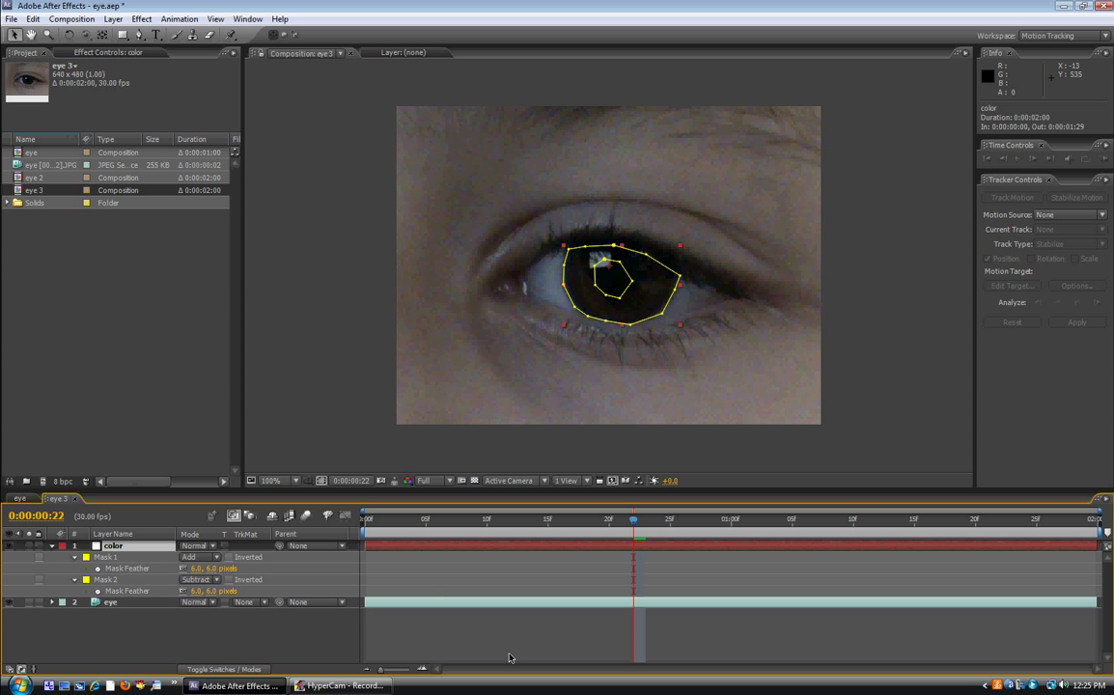
Apply Color Correction > Curves to the color layer and raise the RGB curve.
left_click(137, 18)
mouse_move(179, 142)
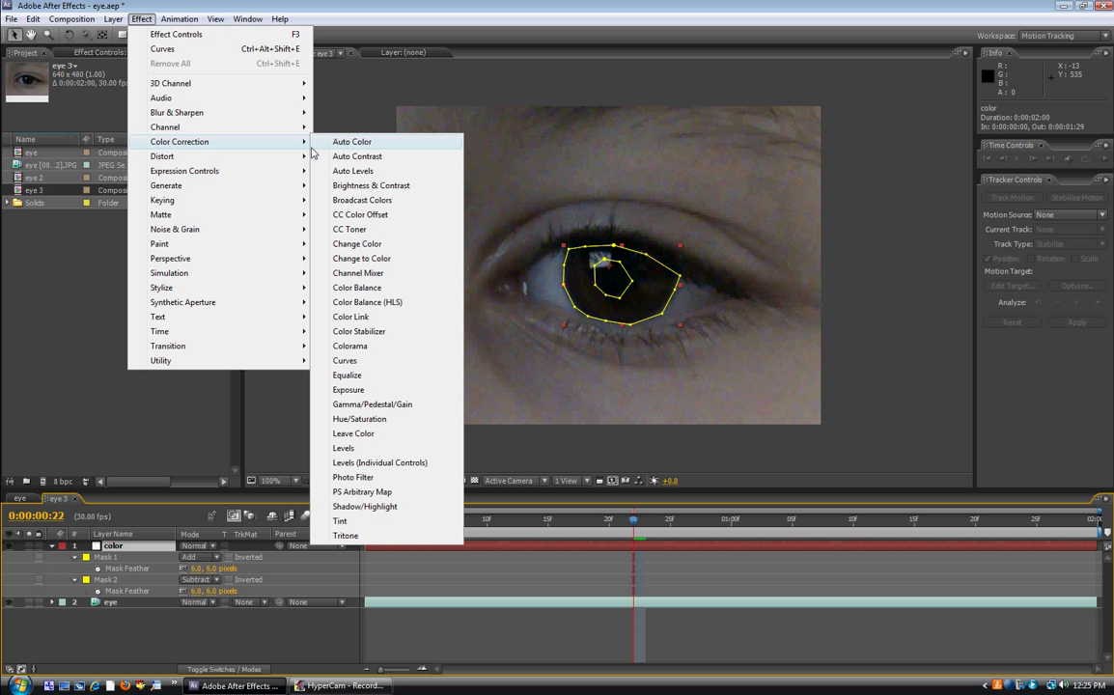
left_click(329, 361)
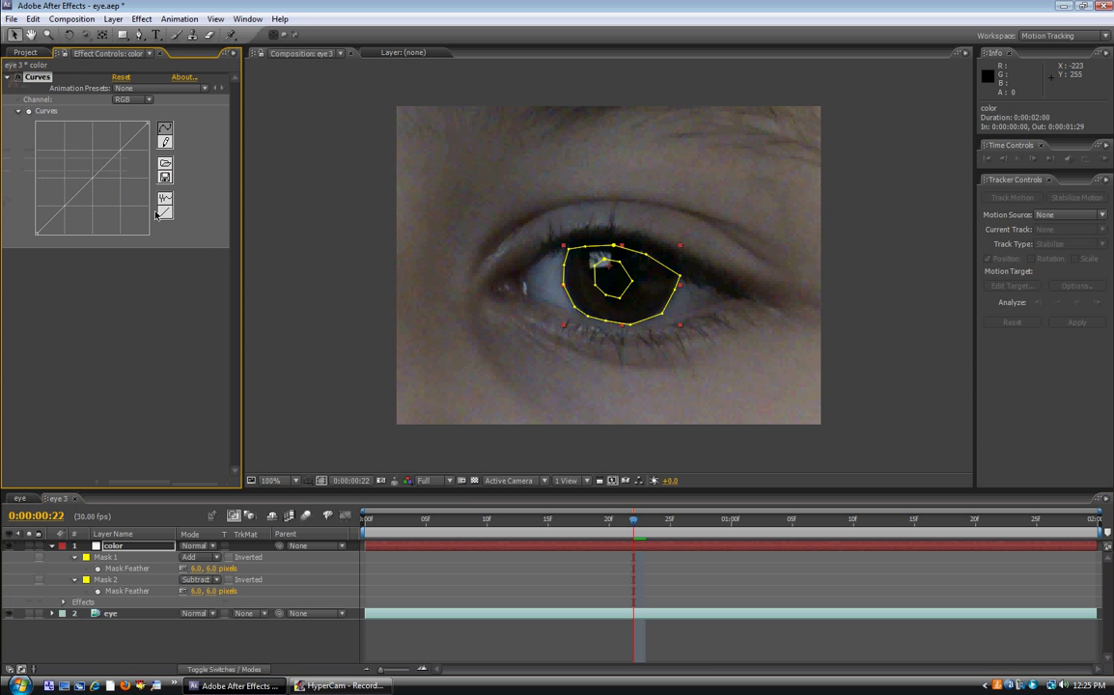
left_click_drag(106, 165, 88, 171)
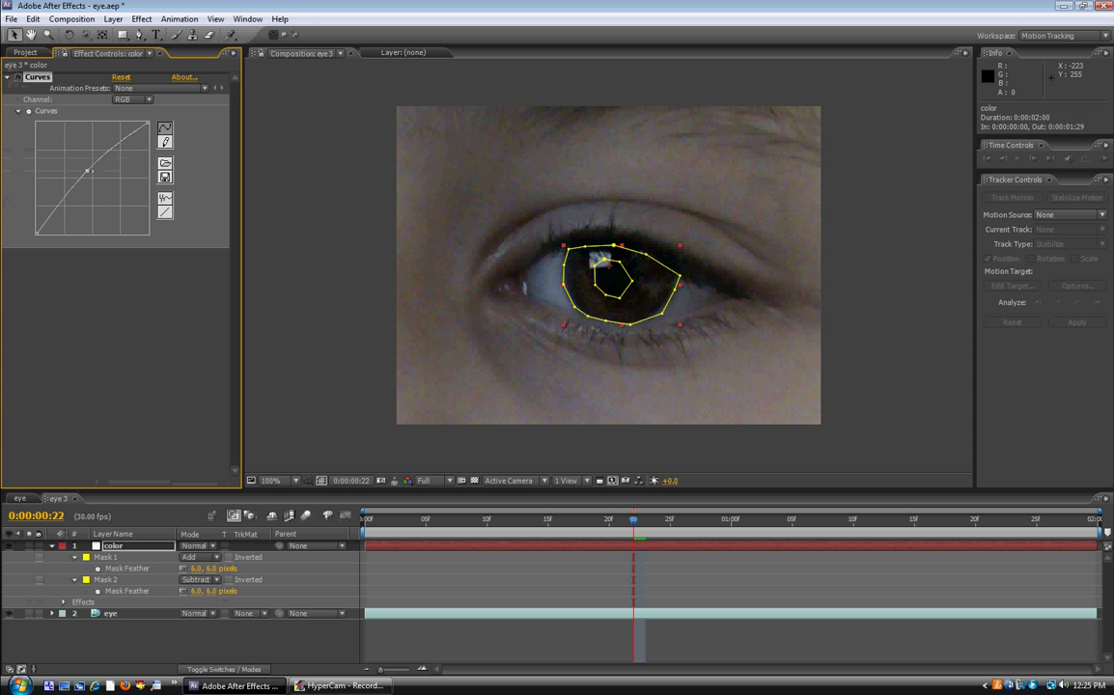
Reshape the Blue curve and raise the Green curve in Curves.
left_click(142, 102)
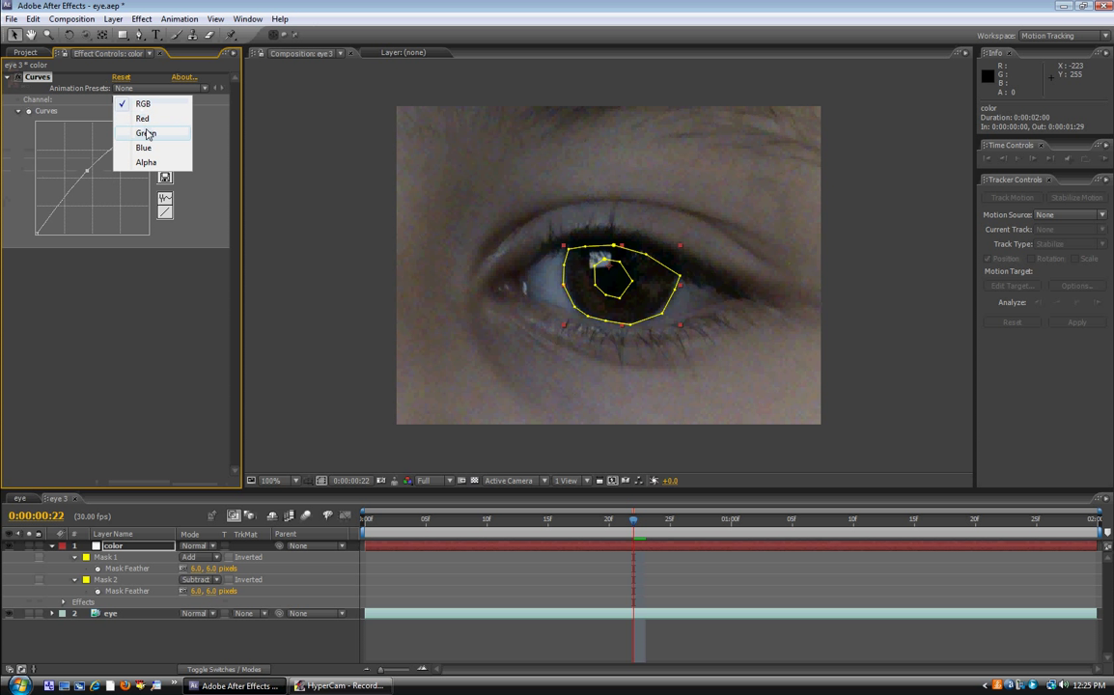
left_click(150, 146)
mouse_move(89, 187)
left_mouse_down()
mouse_move(105, 199)
mouse_move(64, 156)
left_mouse_up()
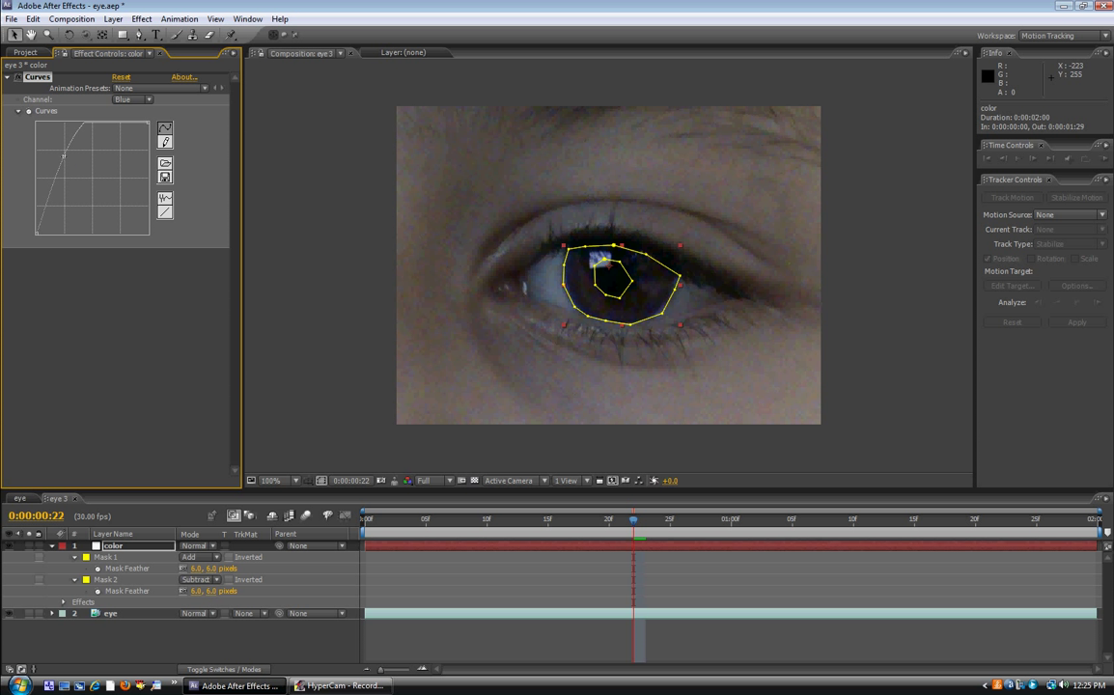
left_click(125, 100)
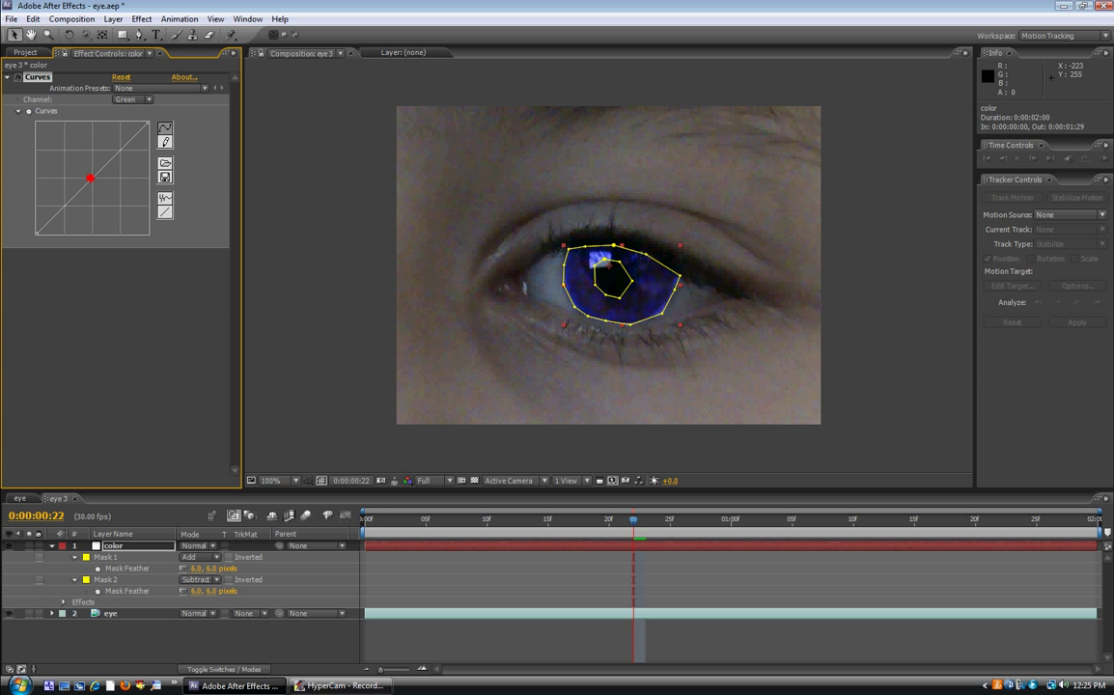
left_click_drag(90, 178, 74, 169)
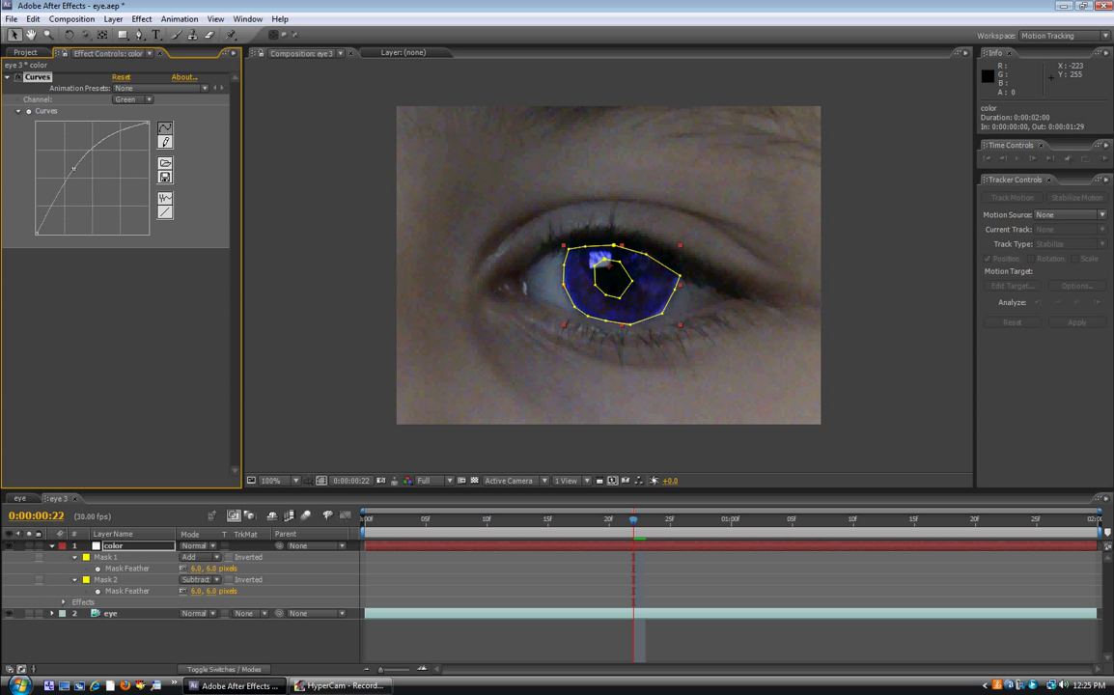
Raise the Red and combined RGB curves, previewing the purple iris without mask outlines.
left_click(129, 99)
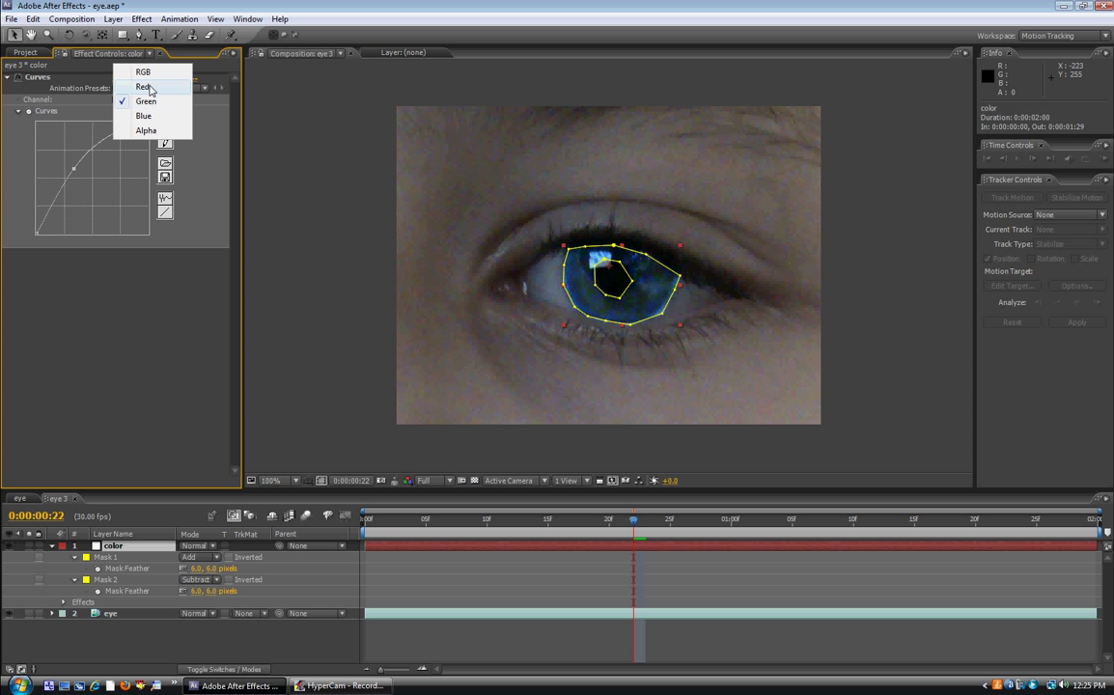
left_click(143, 87)
left_click_drag(90, 180, 74, 162)
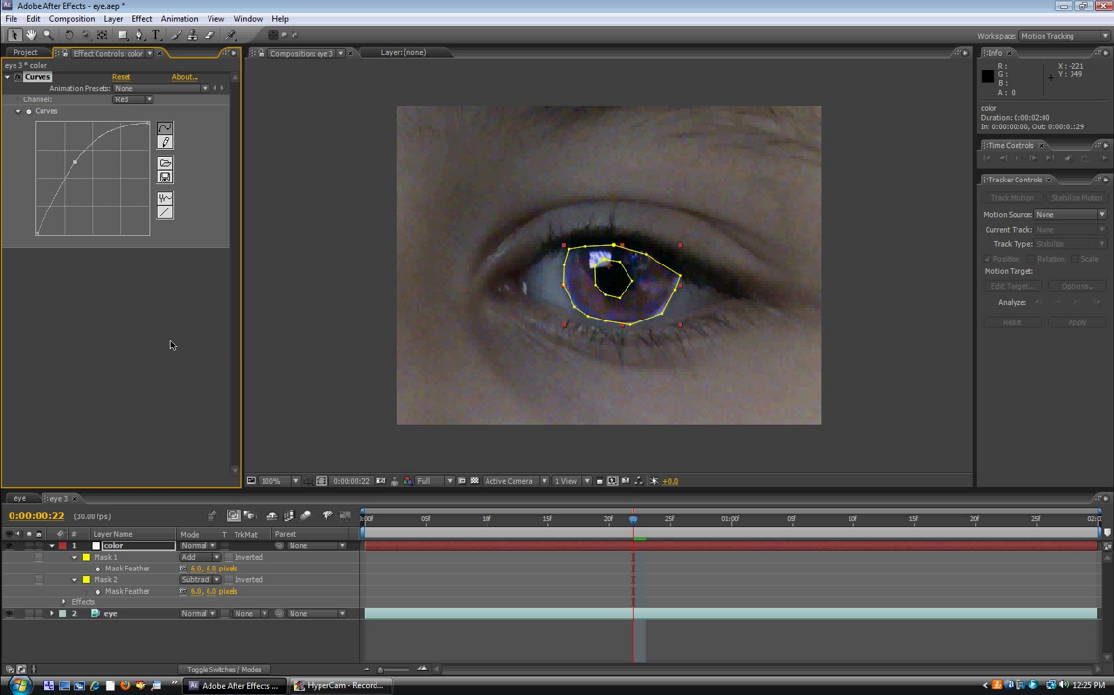
left_click(366, 376)
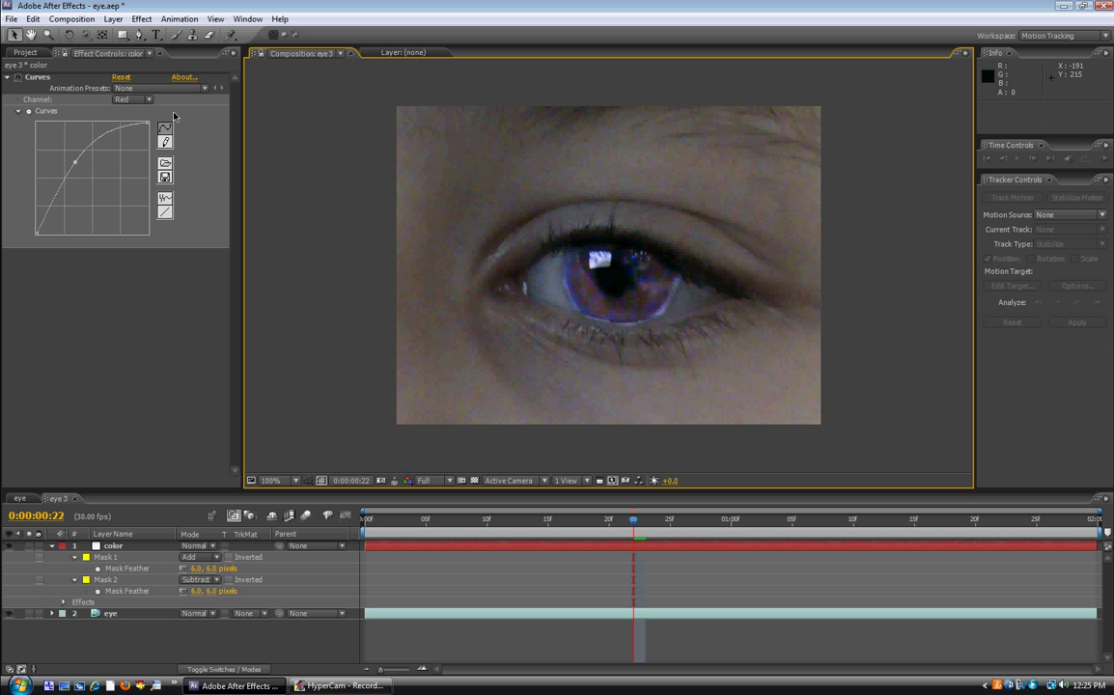
left_click(133, 100)
left_click(135, 87)
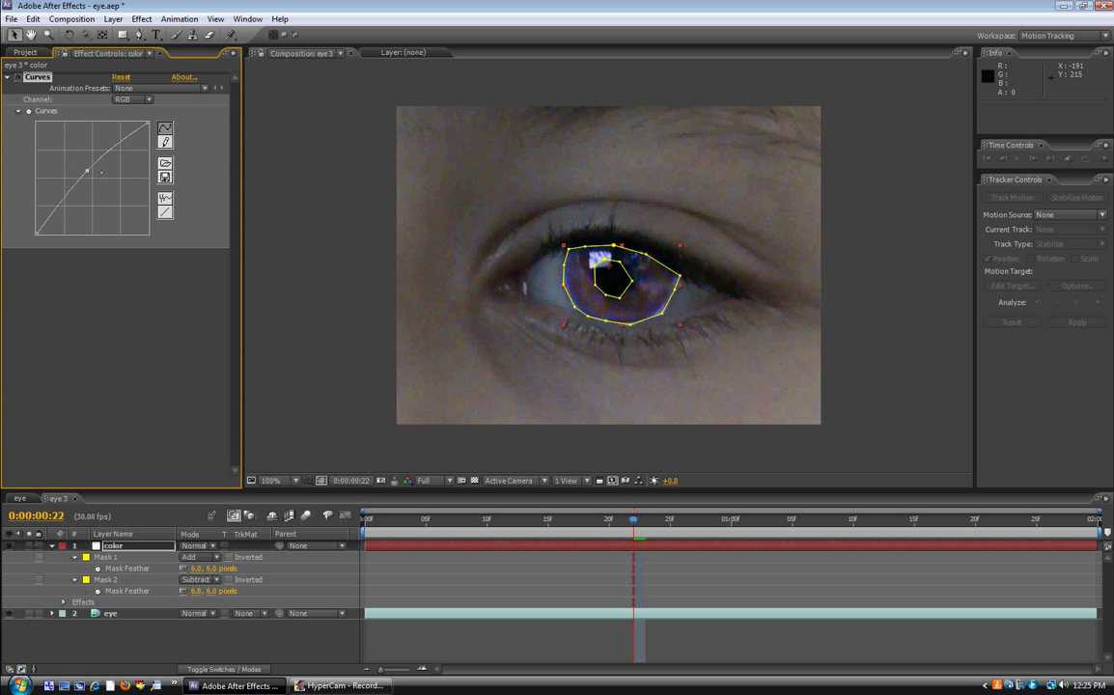
left_click_drag(90, 171, 77, 154)
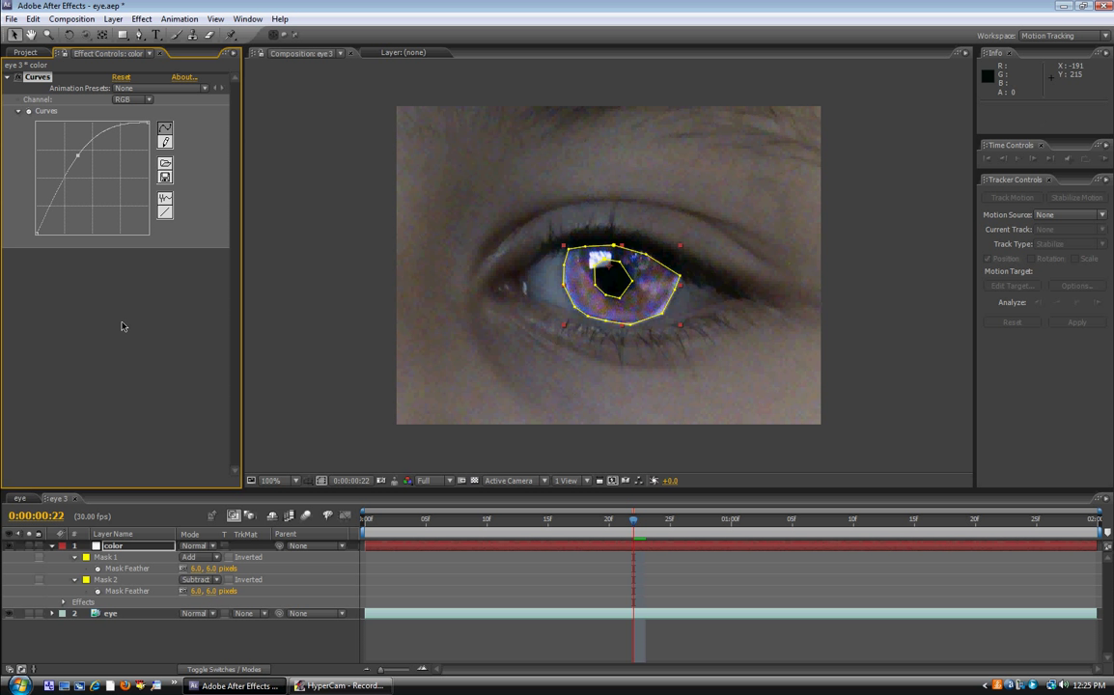
left_click(300, 331)
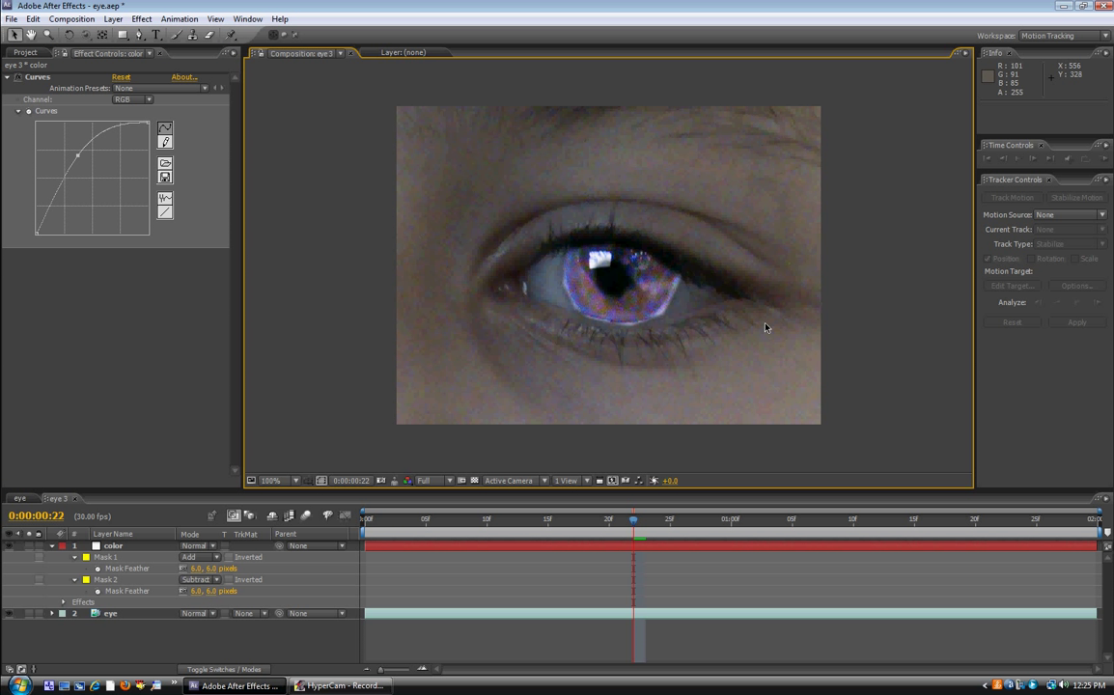